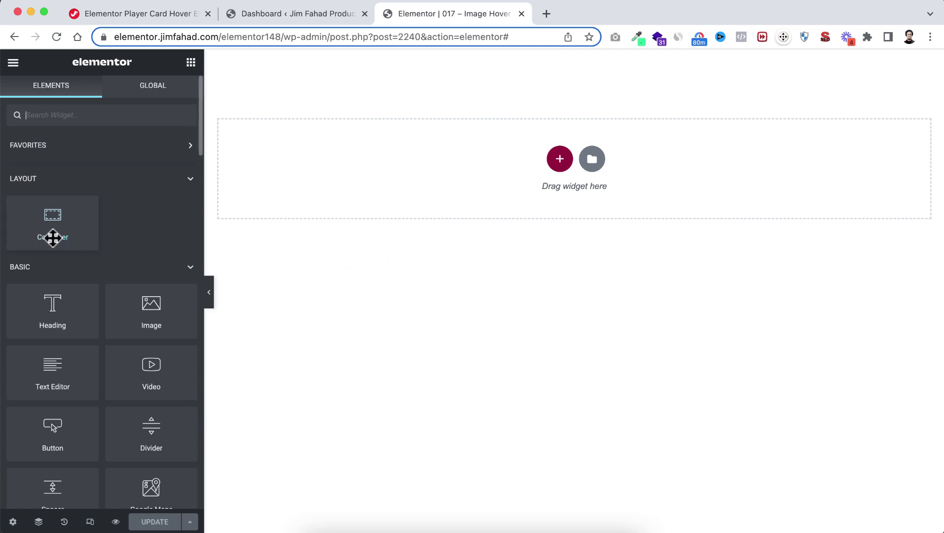
# Step: Check the Flexbox Container experiment in the site's Elementor settings, and return to the page editor, closing the dashboard page
pyautogui.click(303, 10)
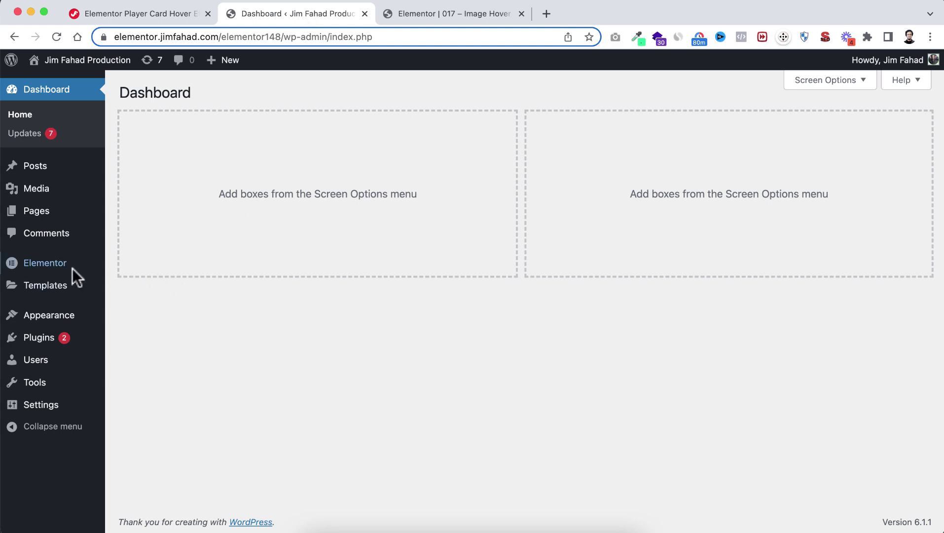
pyautogui.moveTo(61, 264)
pyautogui.click(144, 265)
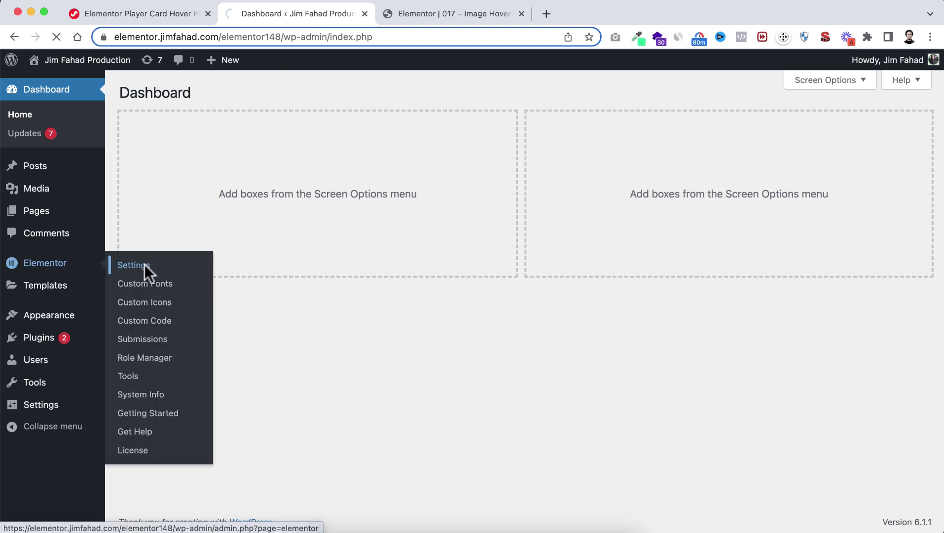
pyautogui.click(351, 135)
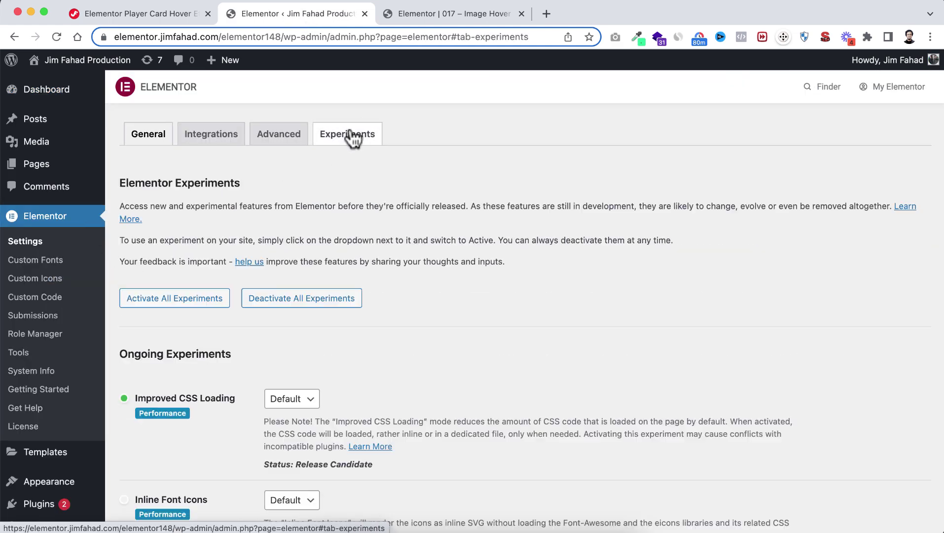
pyautogui.scroll(-7, 304, 353)
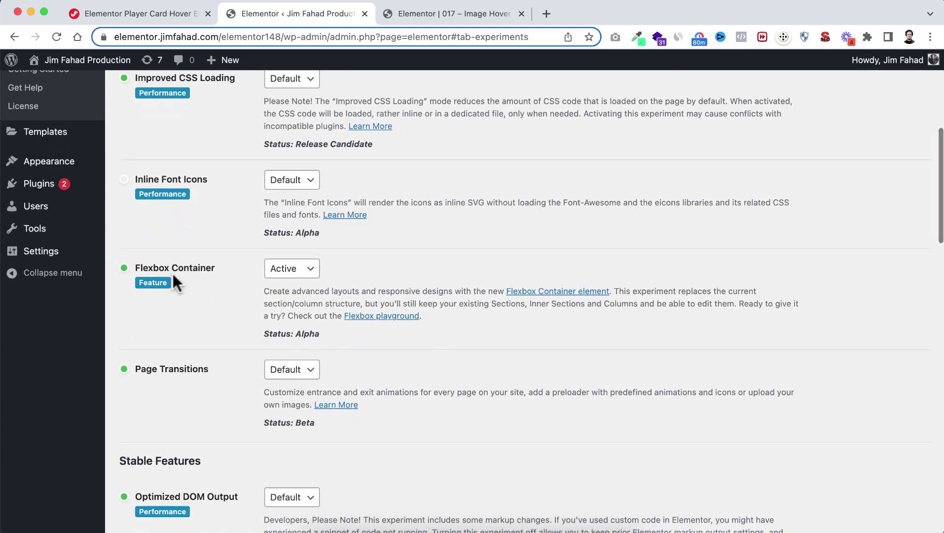
pyautogui.click(289, 268)
pyautogui.click(288, 268)
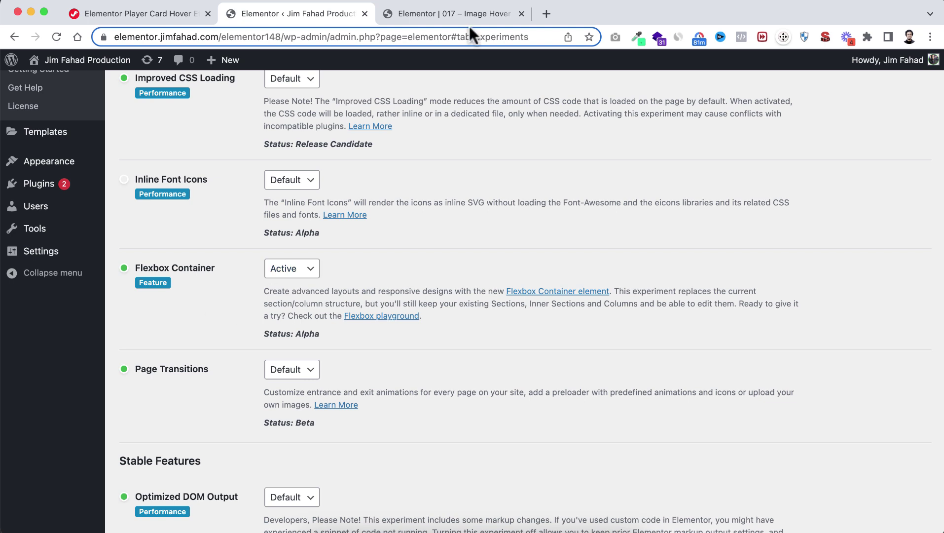
pyautogui.click(451, 15)
pyautogui.click(364, 13)
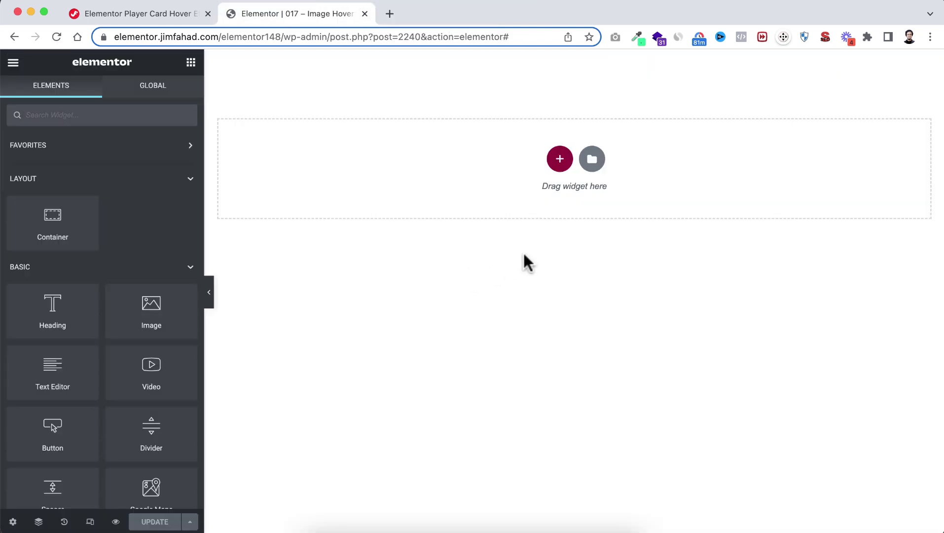
# Step: Add a row-direction container with a minimum height of 100 VH and its items centred on both axes
pyautogui.click(560, 159)
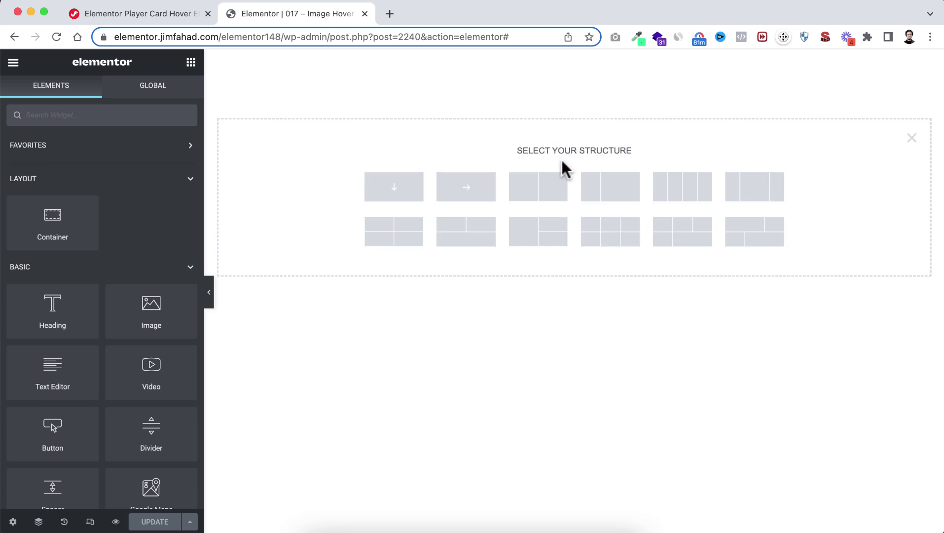
pyautogui.click(476, 193)
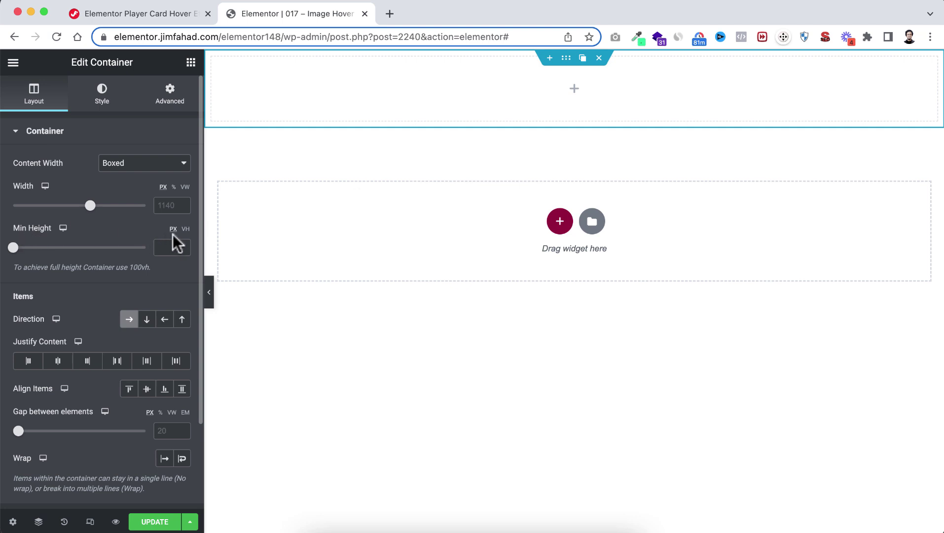
pyautogui.click(185, 229)
pyautogui.moveTo(22, 249); pyautogui.dragTo(146, 247)
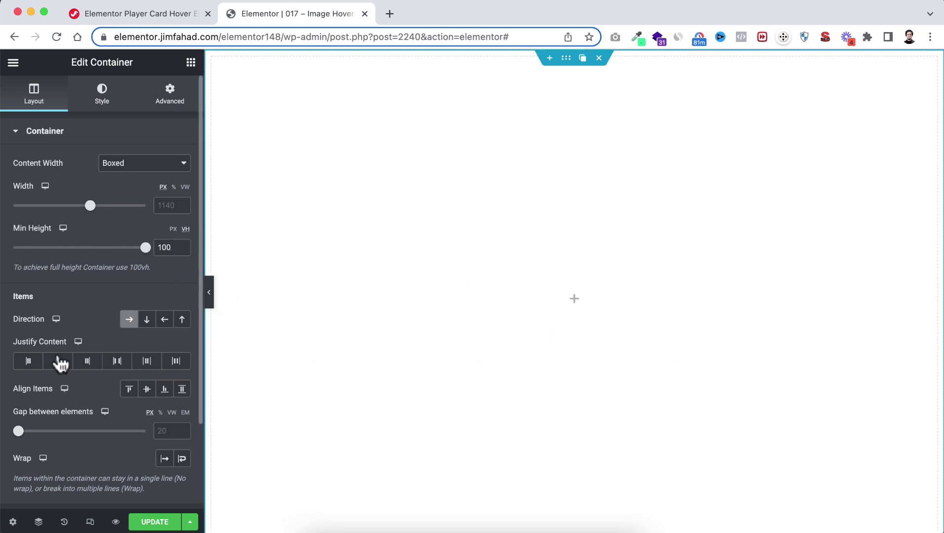
pyautogui.click(147, 389)
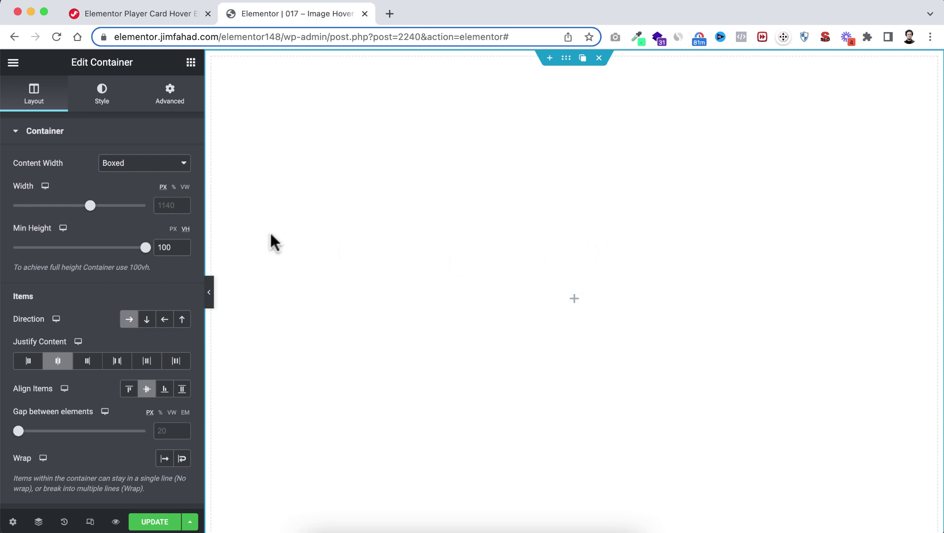
# Step: Give the outer container a classic background with the colour #1c1c1c
pyautogui.click(101, 98)
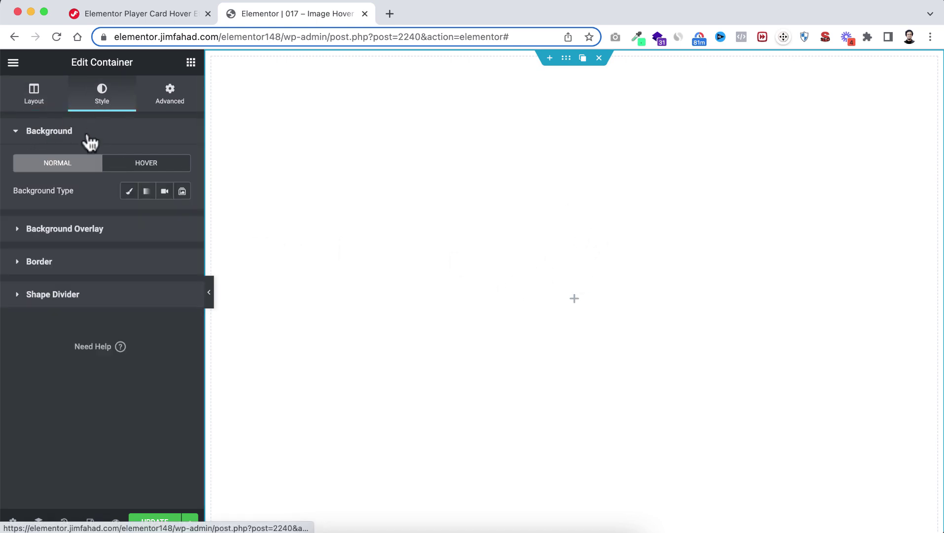
pyautogui.click(129, 191)
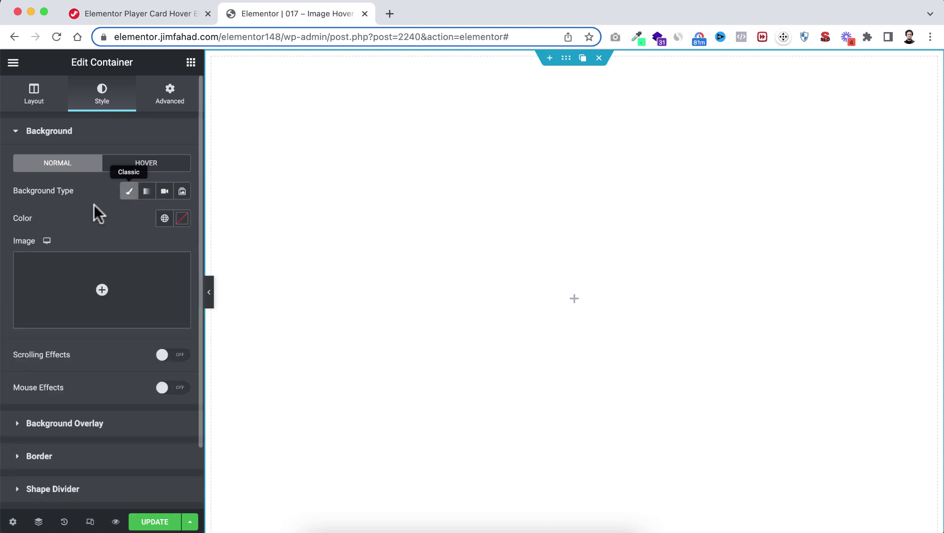
pyautogui.click(182, 219)
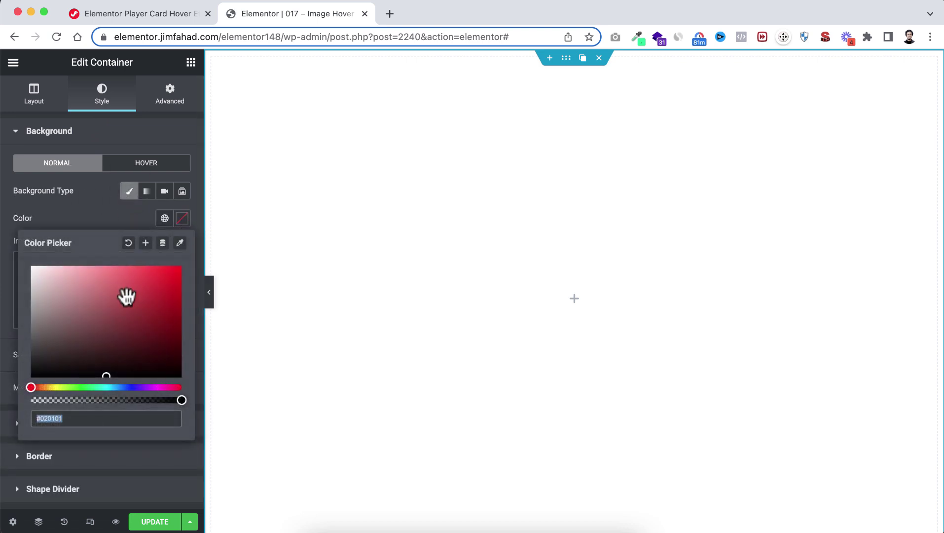
pyautogui.write('#1c1c1c')
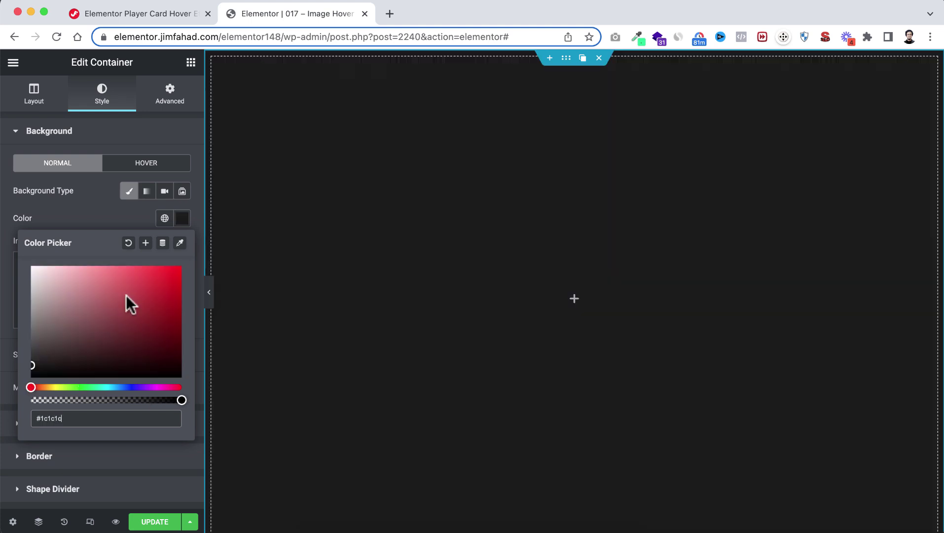
pyautogui.click(100, 216)
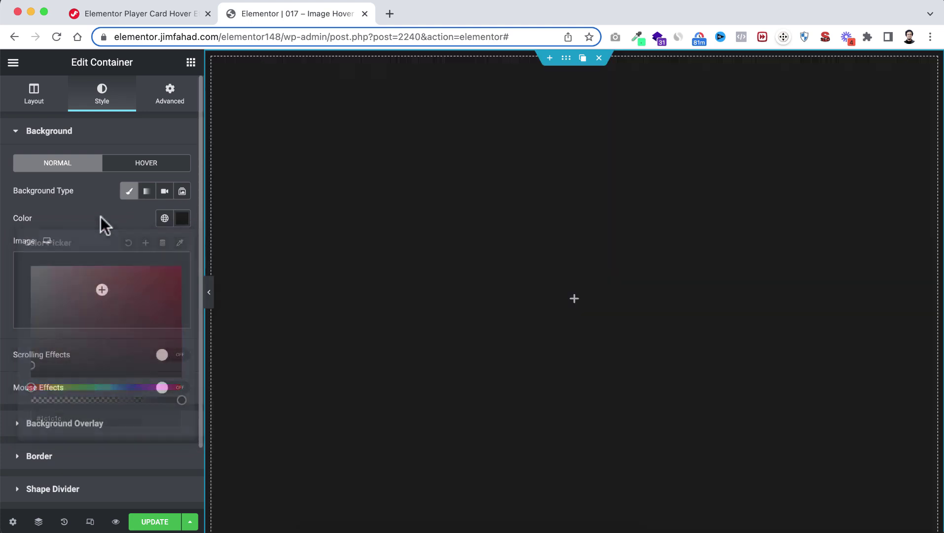
# Step: Nest a new container inside the dark container and set its content width to Full Width
pyautogui.click(574, 299)
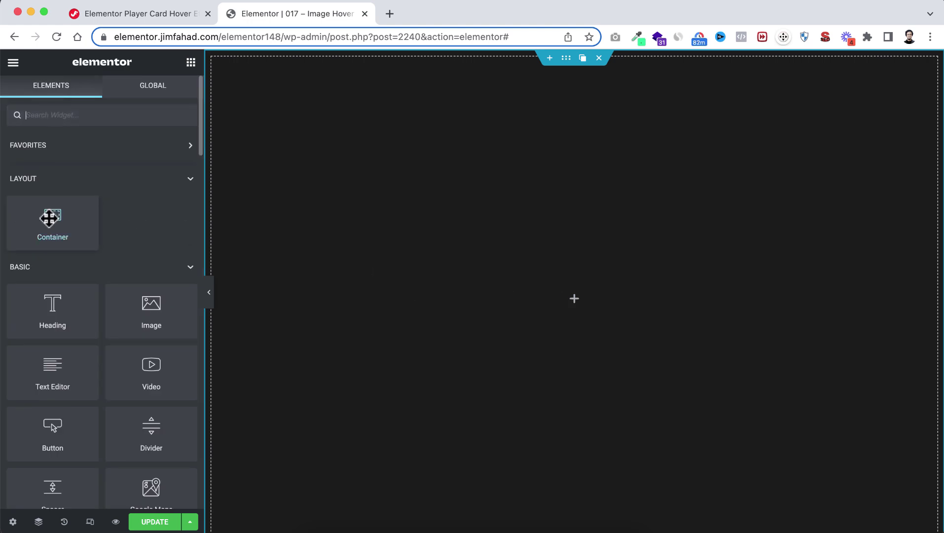
pyautogui.moveTo(48, 216); pyautogui.dragTo(592, 292)
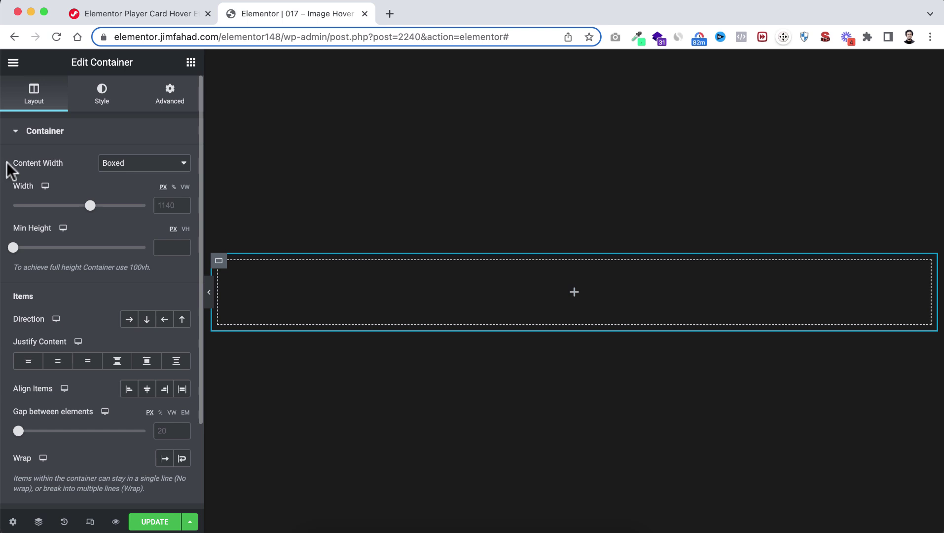
pyautogui.click(117, 170)
pyautogui.click(113, 174)
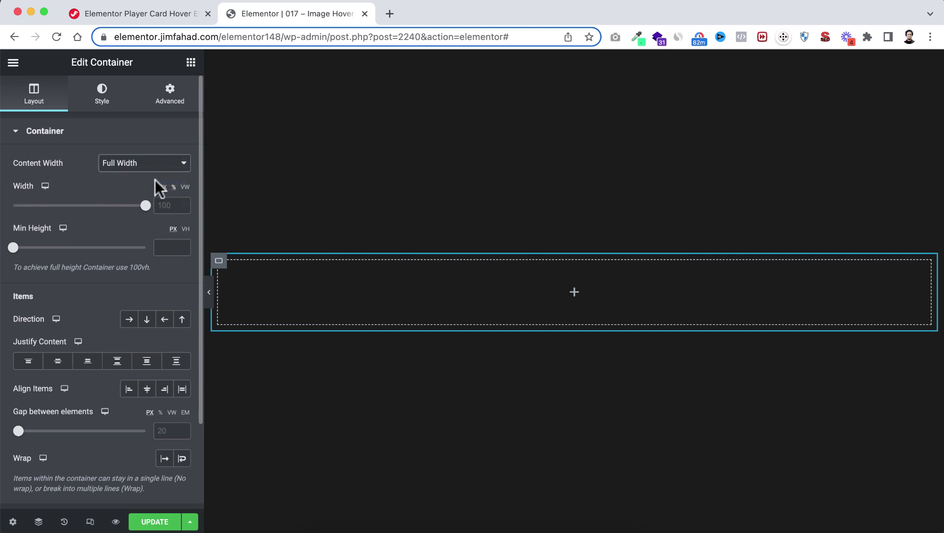
# Step: Size the inner container to 300 px wide with a 400 px minimum height, and centre its items on both axes
pyautogui.click(163, 187)
pyautogui.click(163, 205)
pyautogui.write('300')
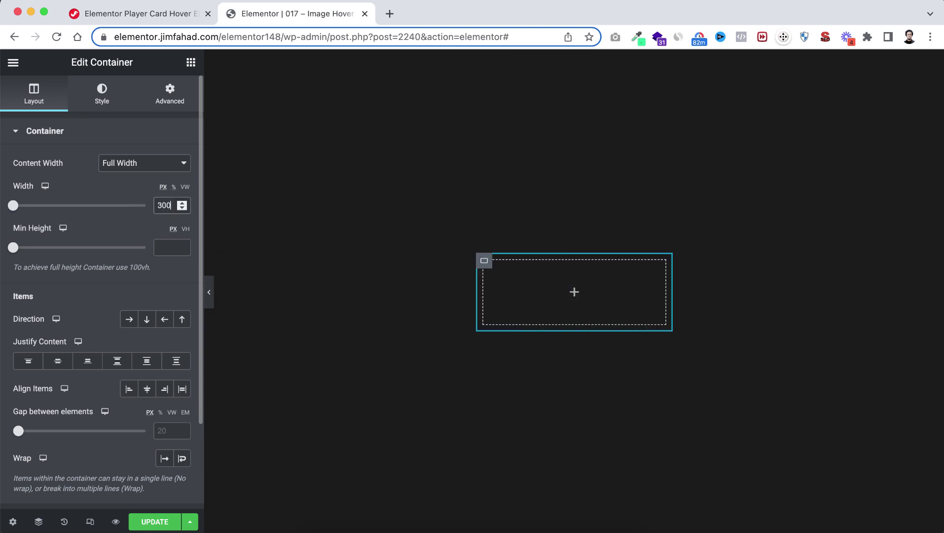
pyautogui.click(163, 247)
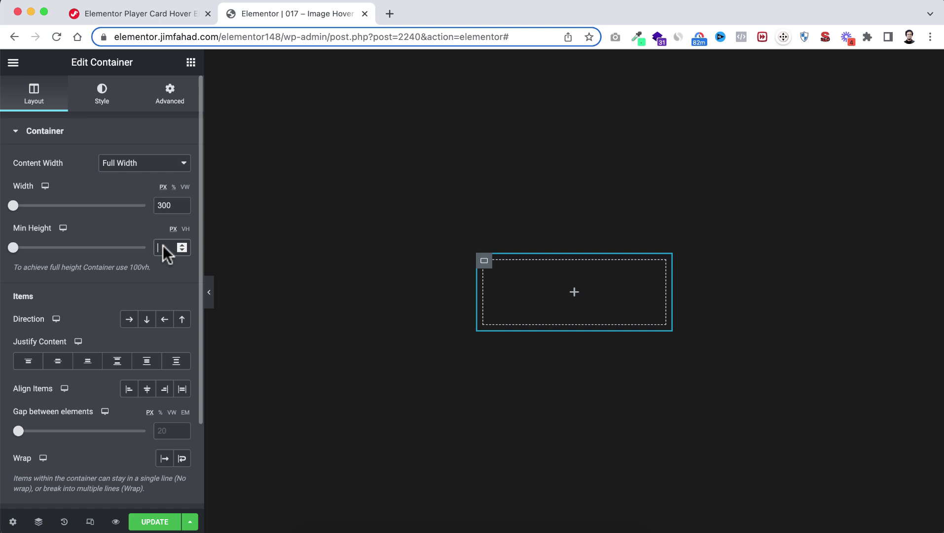
pyautogui.write('400')
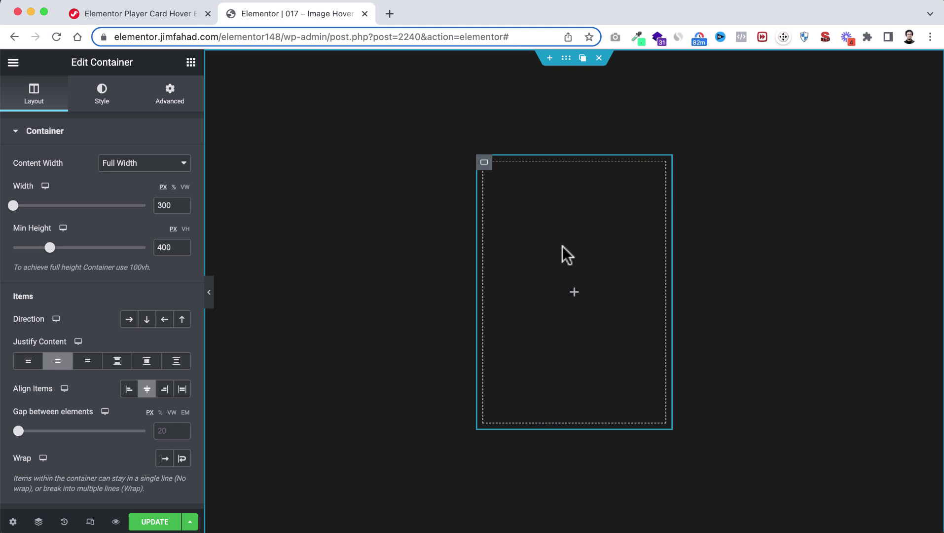
# Step: Give the inner container a classic background using the Neymar.png image from the media library
pyautogui.click(101, 98)
pyautogui.click(127, 192)
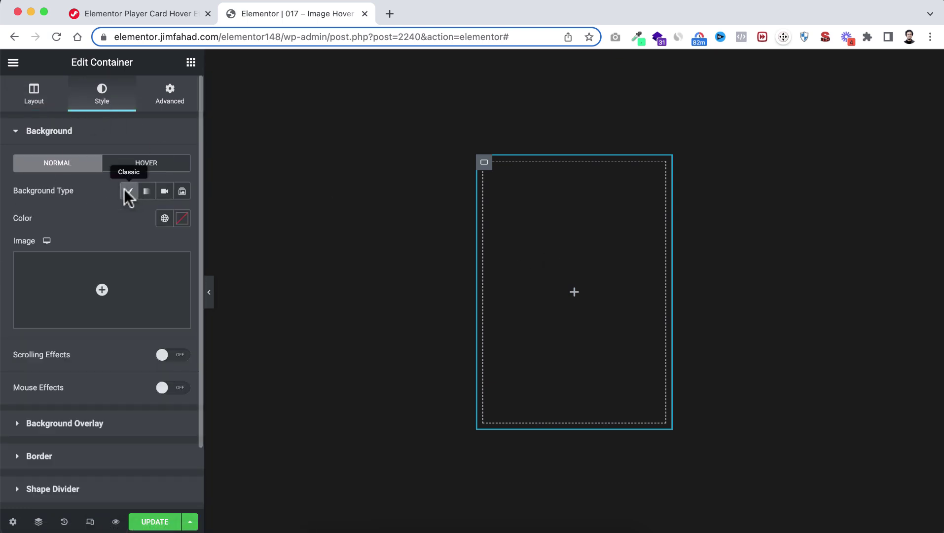
pyautogui.click(91, 272)
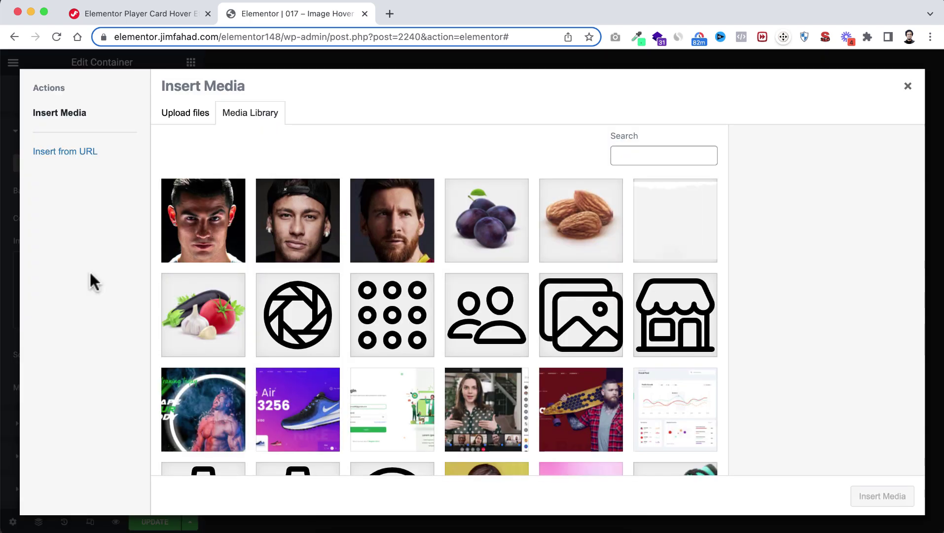
pyautogui.click(298, 211)
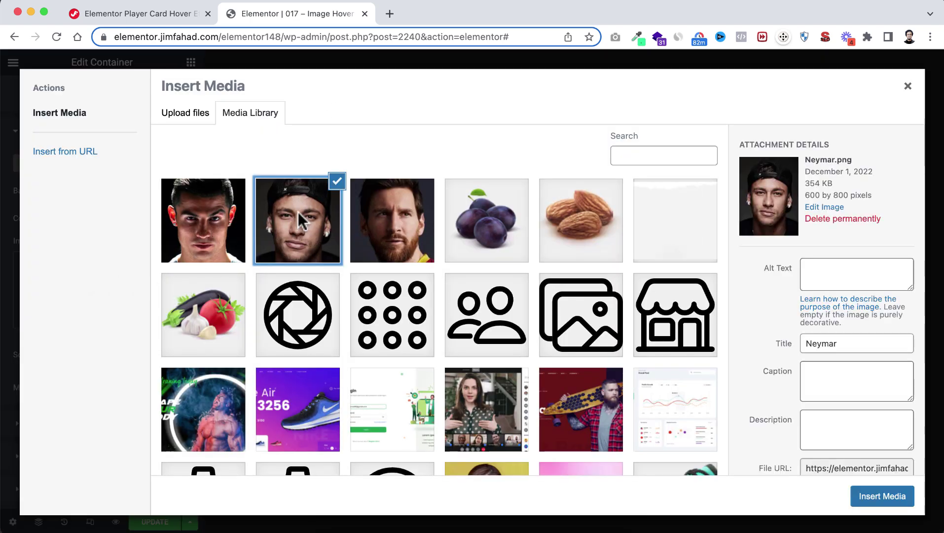
pyautogui.click(874, 494)
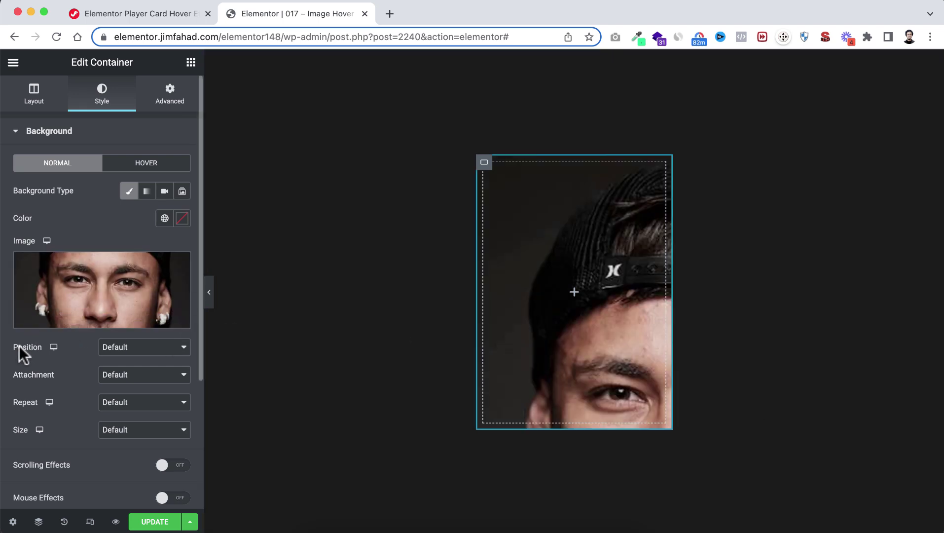
# Step: Set the inner container's background image position to Center Center and its size to Cover
pyautogui.click(139, 347)
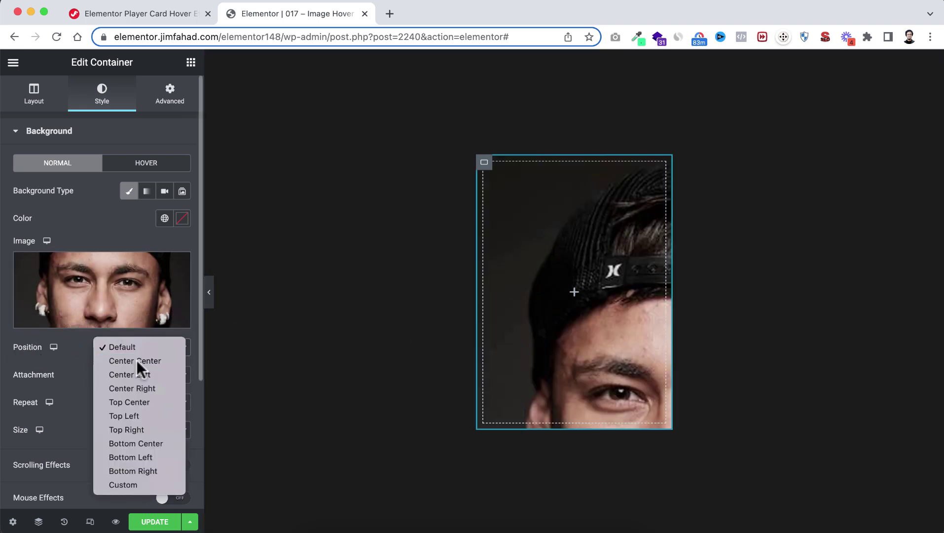
pyautogui.click(136, 360)
pyautogui.click(129, 432)
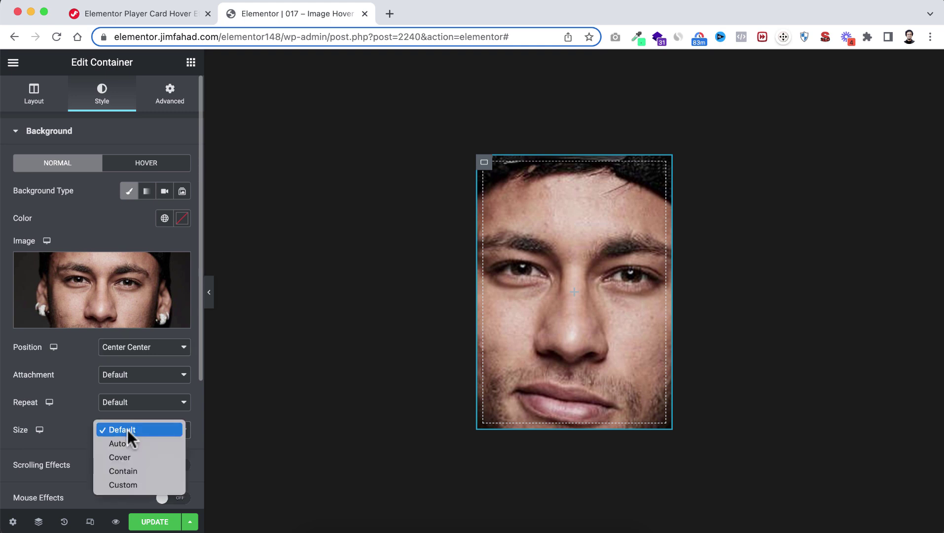
pyautogui.click(134, 456)
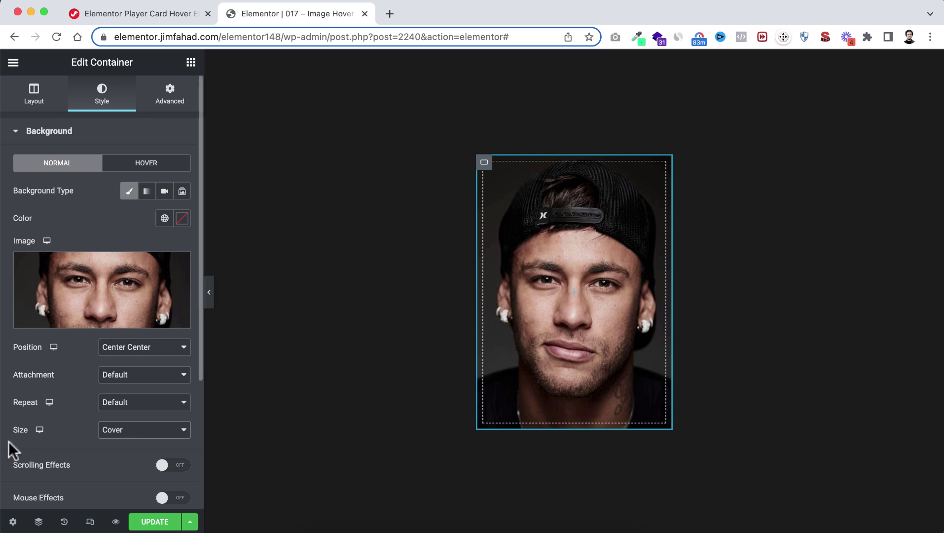
# Step: Add a classic background overlay in black (#000000) to the inner container's normal state with opacity 0
pyautogui.scroll(-5, 8, 450)
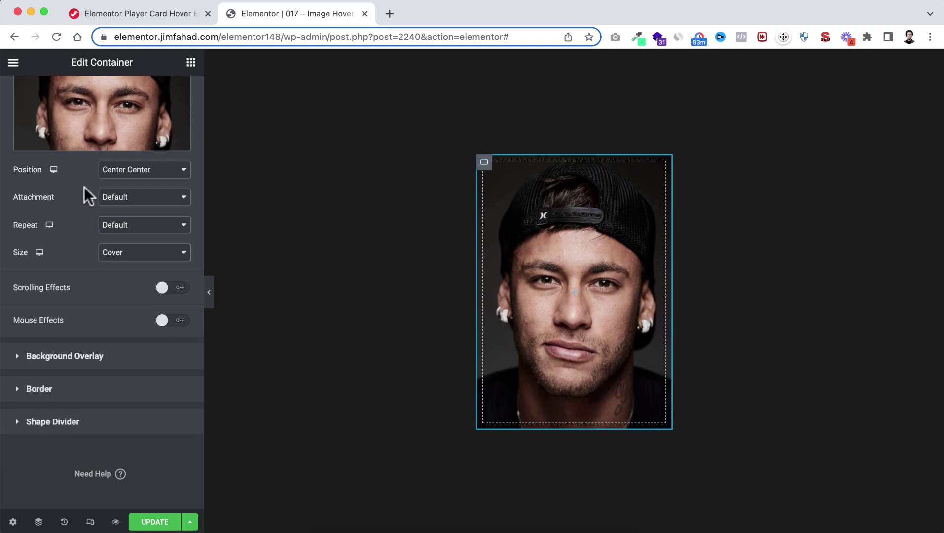
pyautogui.click(34, 356)
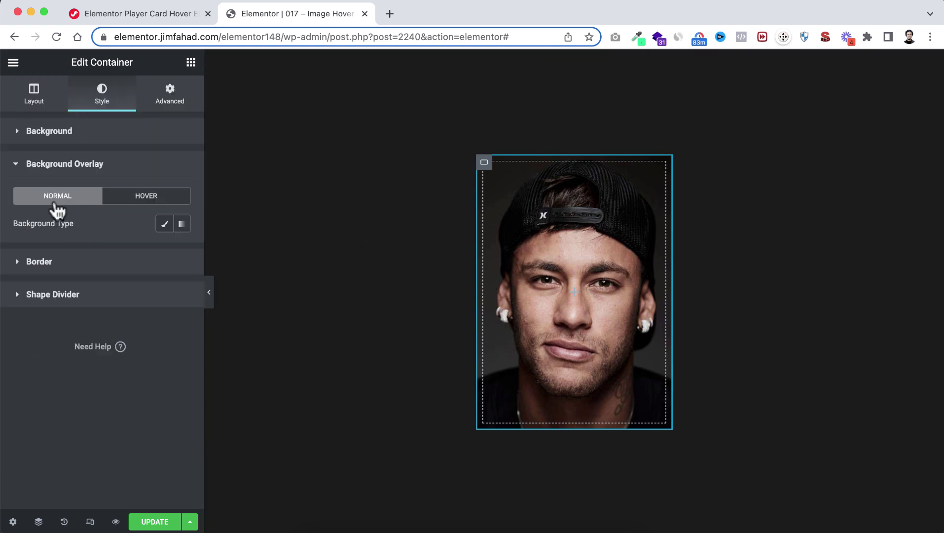
pyautogui.click(165, 224)
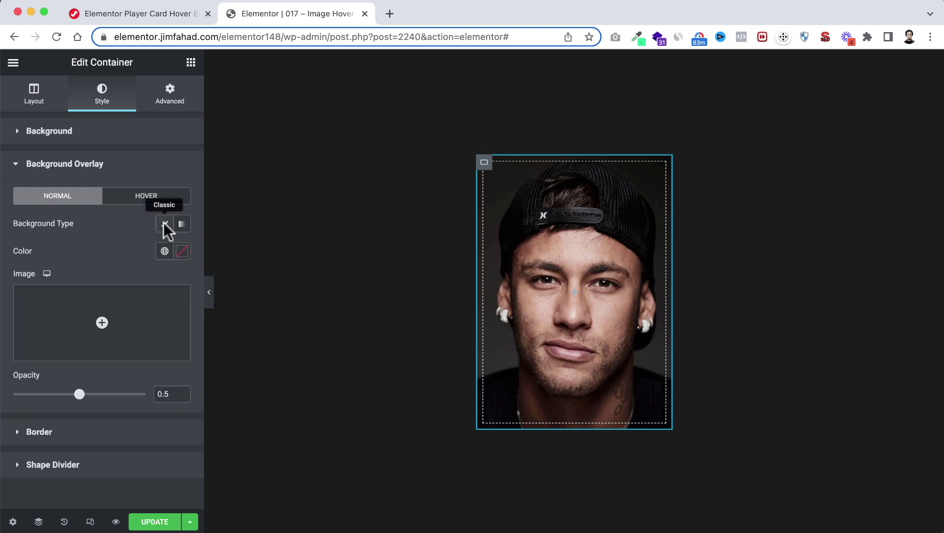
pyautogui.click(182, 252)
pyautogui.moveTo(113, 357); pyautogui.dragTo(118, 424)
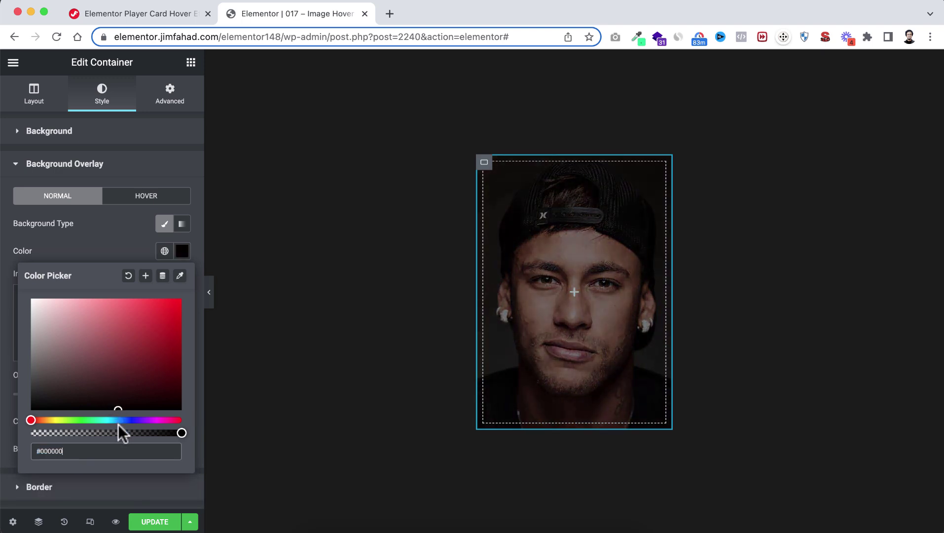
pyautogui.click(103, 257)
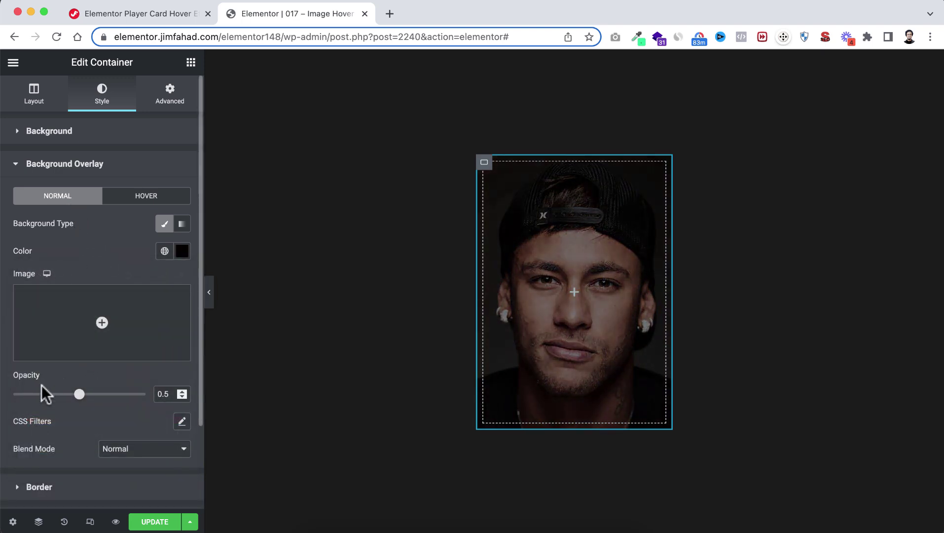
pyautogui.moveTo(79, 394); pyautogui.dragTo(12, 394)
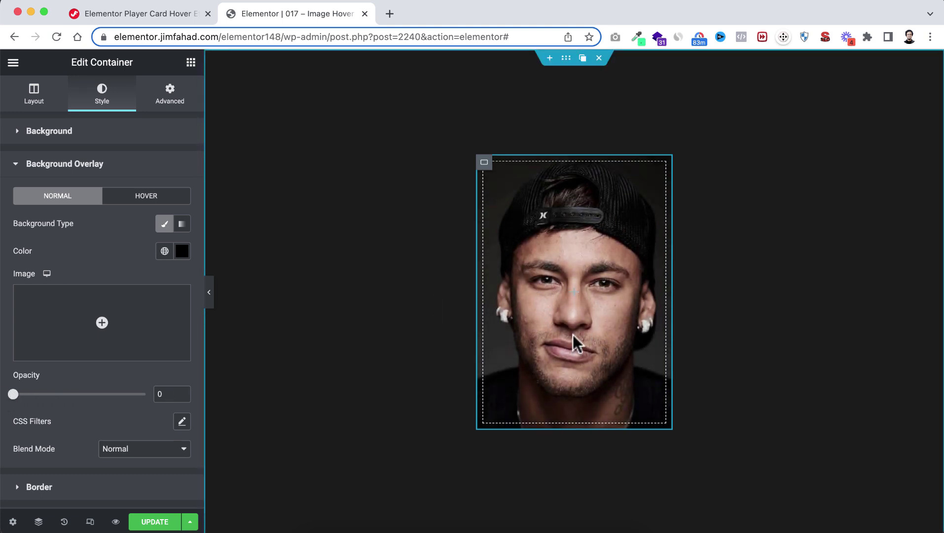
# Step: Add a classic background overlay in black (#000000) to the inner container's hover state
pyautogui.click(150, 196)
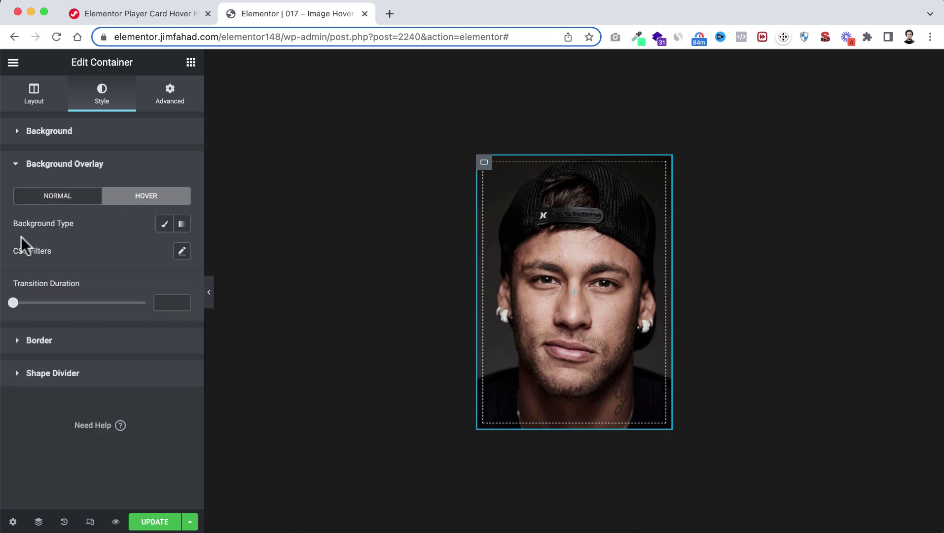
pyautogui.click(165, 224)
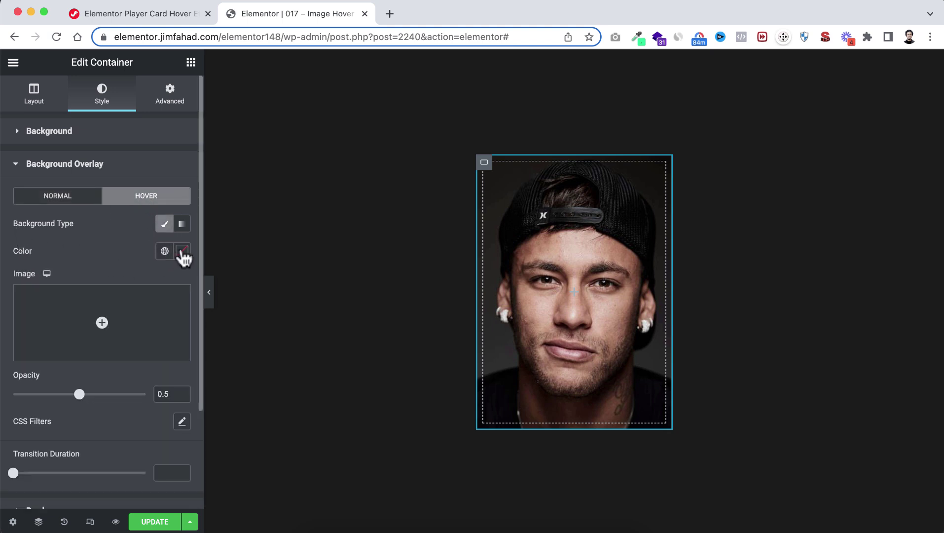
pyautogui.click(182, 251)
pyautogui.moveTo(104, 360); pyautogui.dragTo(109, 422)
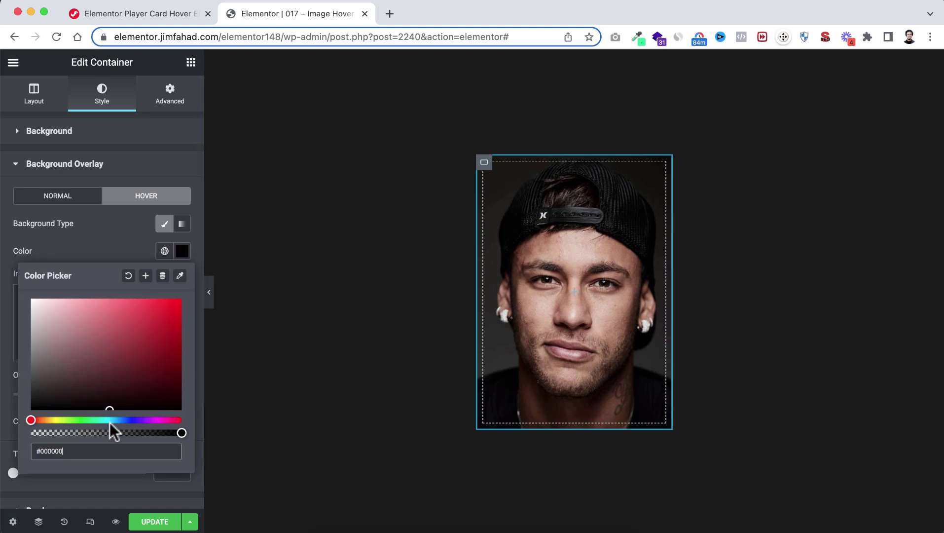
pyautogui.click(104, 245)
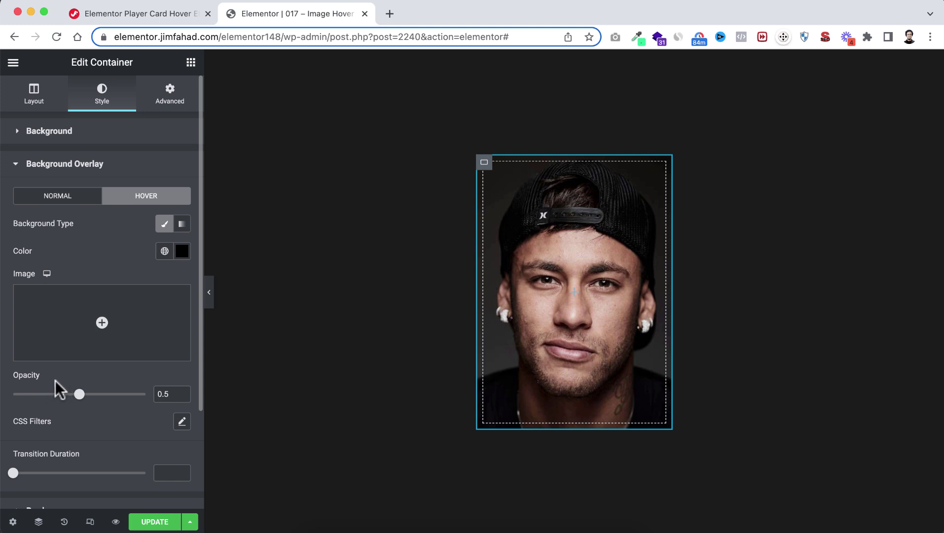
# Step: Set the hover overlay's opacity to 0.85 and its transition duration to 0.5
pyautogui.moveTo(77, 391); pyautogui.dragTo(183, 400)
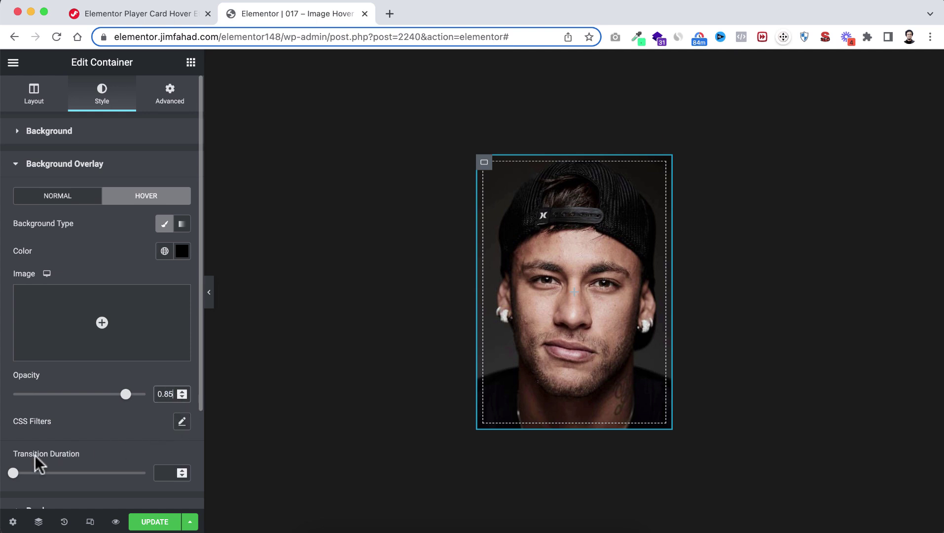
pyautogui.click(167, 474)
pyautogui.write('0.5')
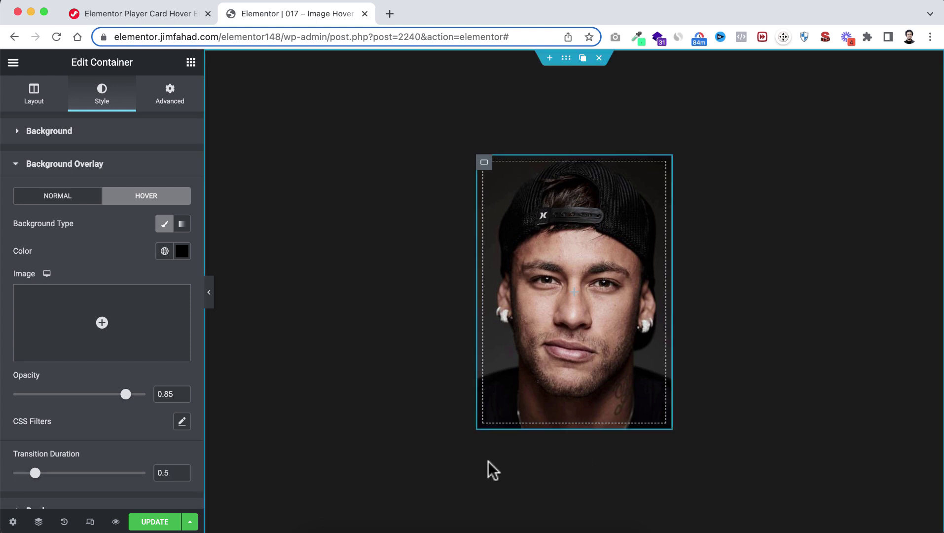
# Step: Add a nested container inside the photo container, with both its justify content and align items set to Center
pyautogui.moveTo(577, 361)
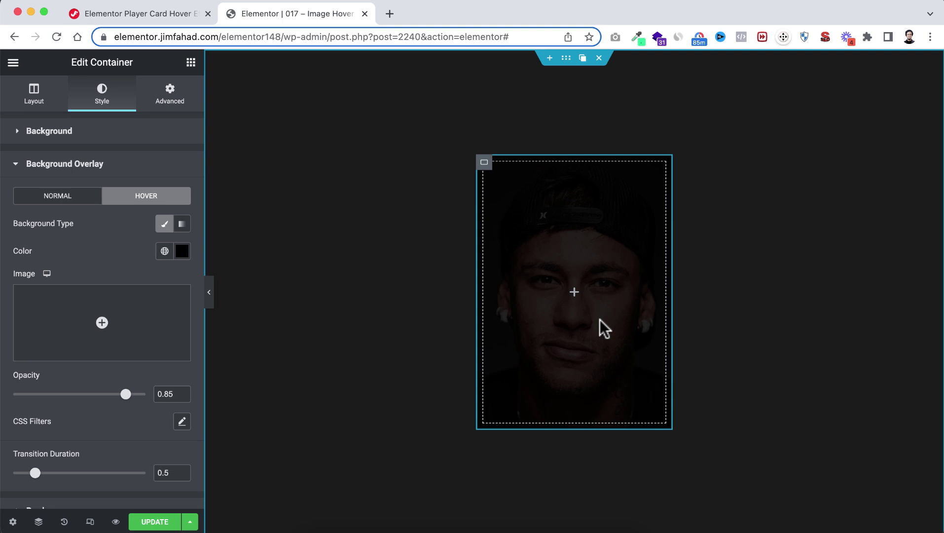
pyautogui.click(574, 292)
pyautogui.moveTo(47, 222); pyautogui.dragTo(572, 295)
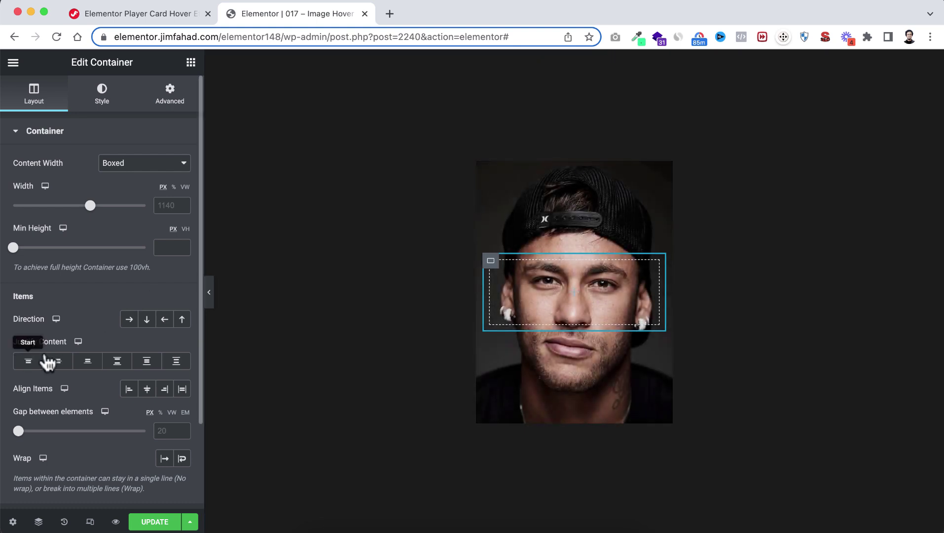
pyautogui.click(58, 358)
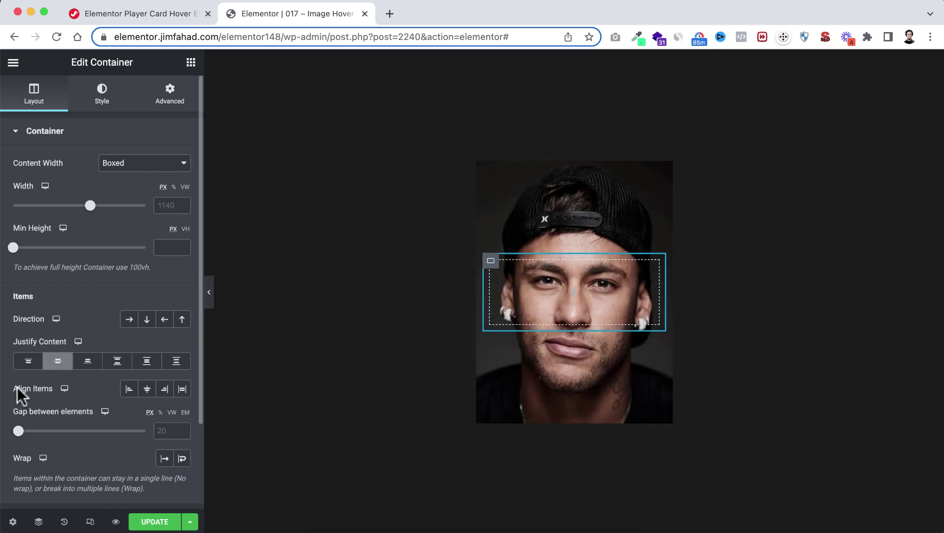
pyautogui.click(149, 388)
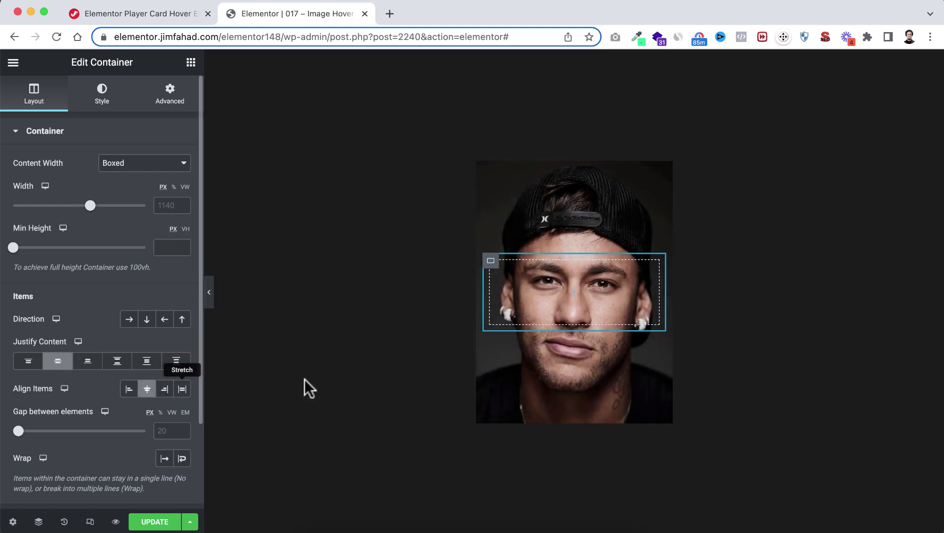
# Step: Add a Heading widget to the nested container and title it "Neymar Jr."
pyautogui.click(574, 295)
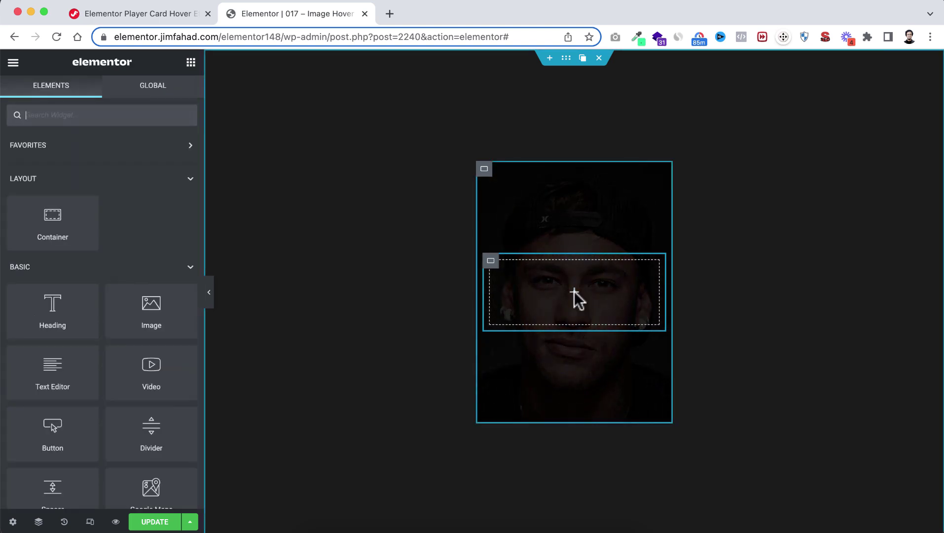
pyautogui.moveTo(53, 316); pyautogui.dragTo(582, 292)
pyautogui.click(116, 179)
pyautogui.tripleClick(115, 179)
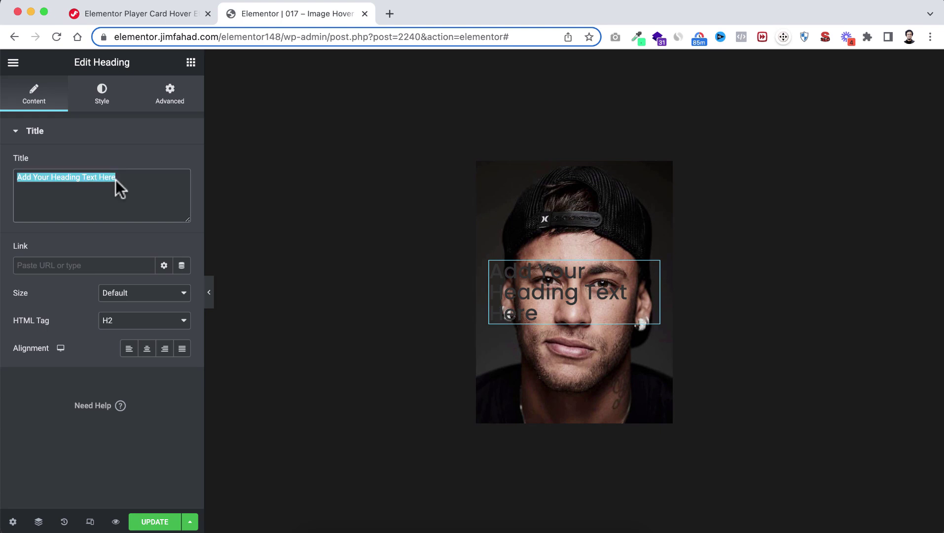
pyautogui.write('Neyma')
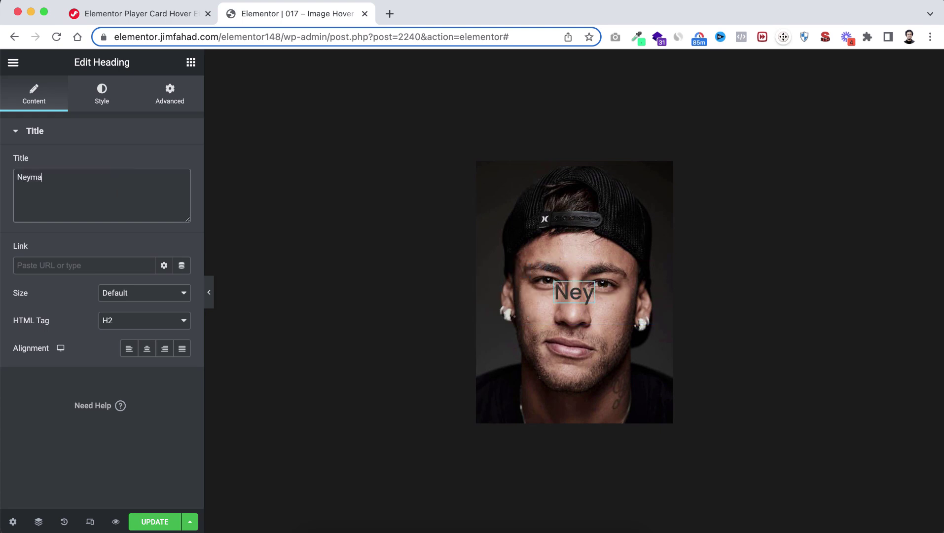
pyautogui.write('r Jr.')
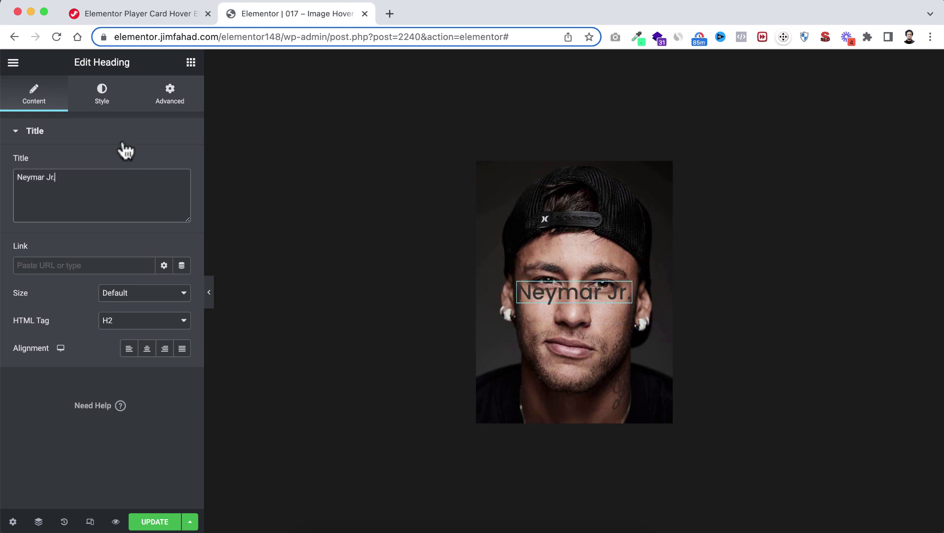
# Step: Style the "Neymar Jr." heading with white (#FFFFFF) text and a font weight of 900
pyautogui.click(102, 98)
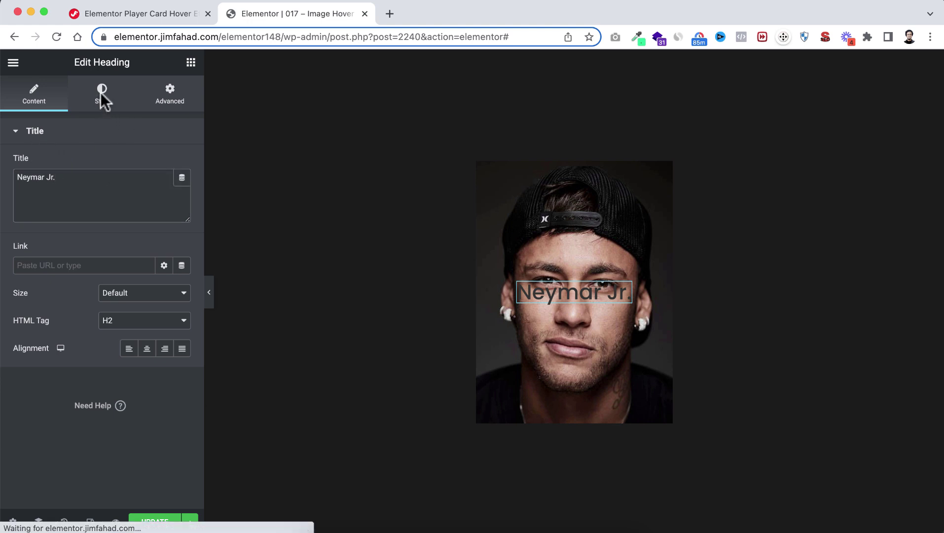
pyautogui.click(182, 163)
pyautogui.moveTo(80, 224); pyautogui.dragTo(15, 198)
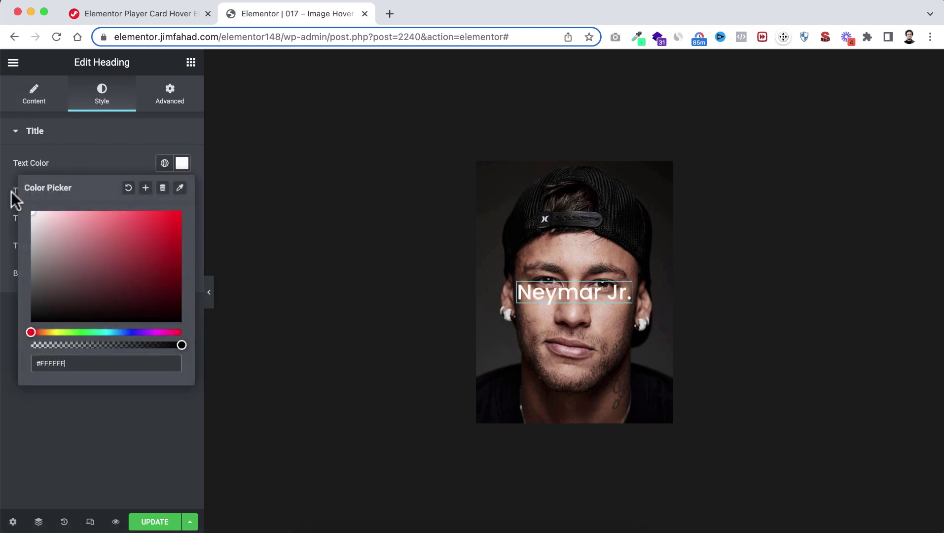
pyautogui.click(112, 163)
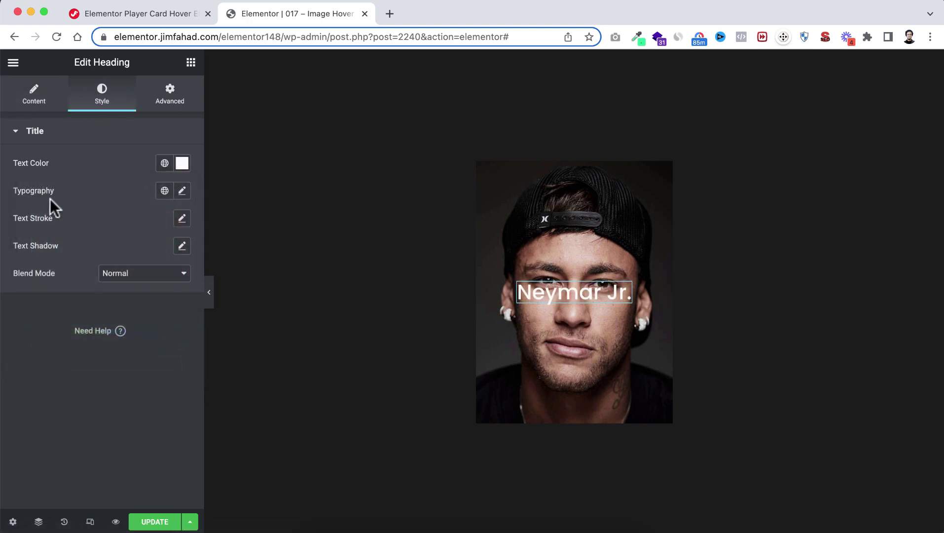
pyautogui.click(182, 190)
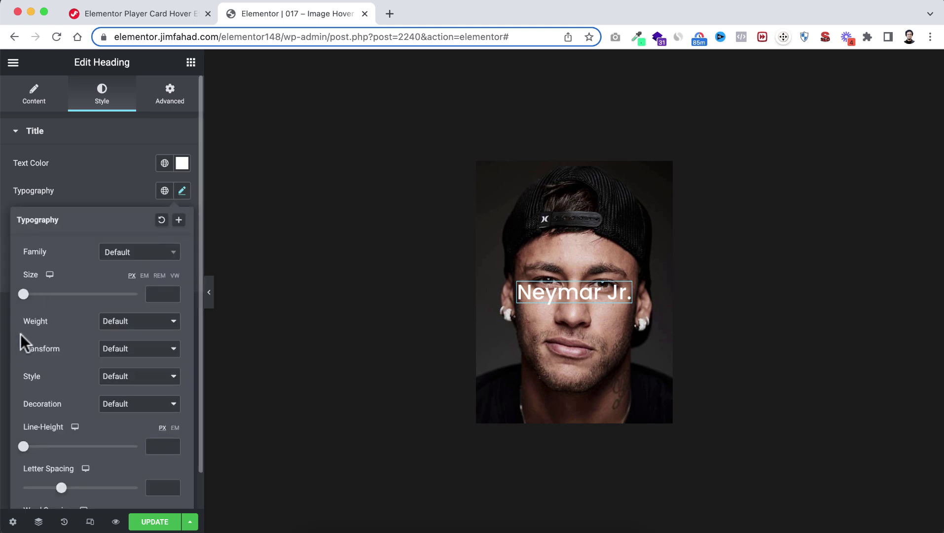
pyautogui.click(116, 321)
pyautogui.click(125, 307)
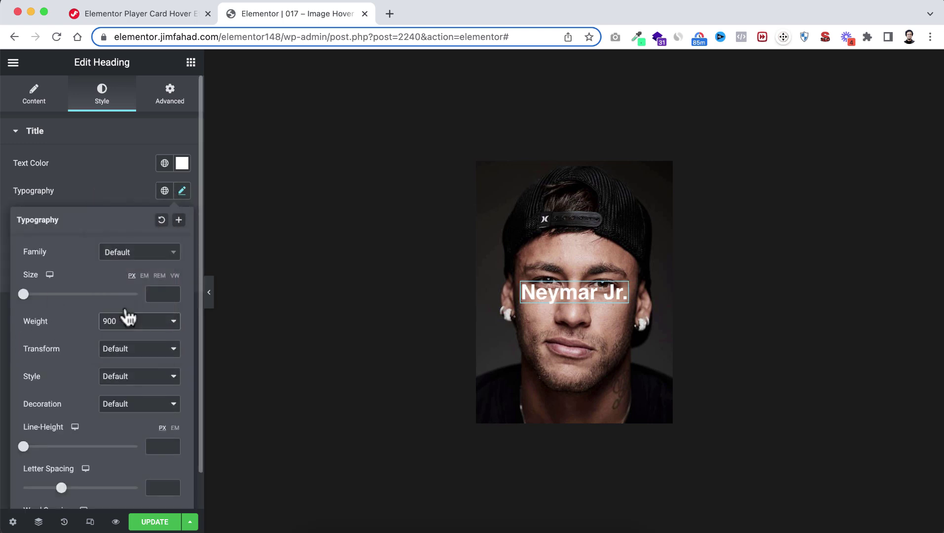
pyautogui.click(103, 189)
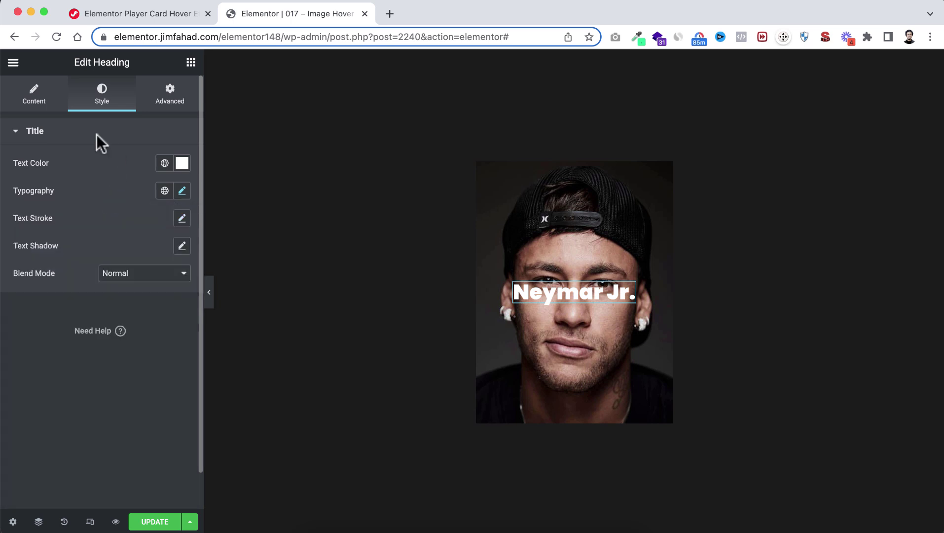
# Step: Add a second Heading widget below the player name and title it "Forward, Brazil"
pyautogui.click(189, 62)
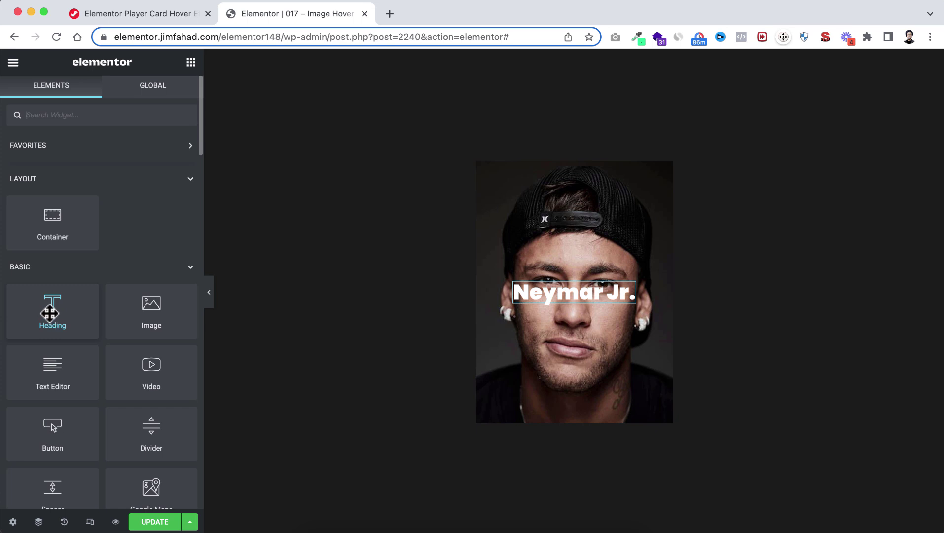
pyautogui.moveTo(49, 310); pyautogui.dragTo(581, 298)
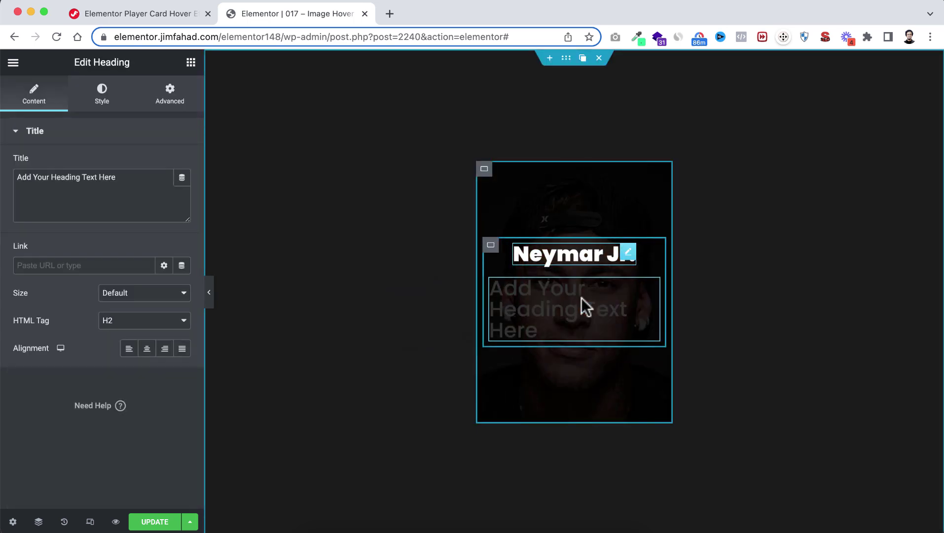
pyautogui.tripleClick(123, 172)
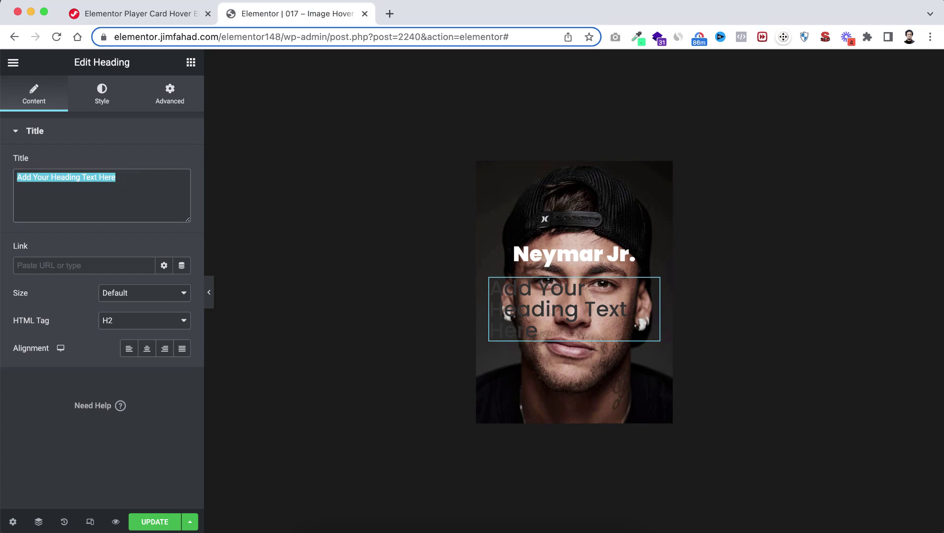
pyautogui.write('Forward, Brazil')
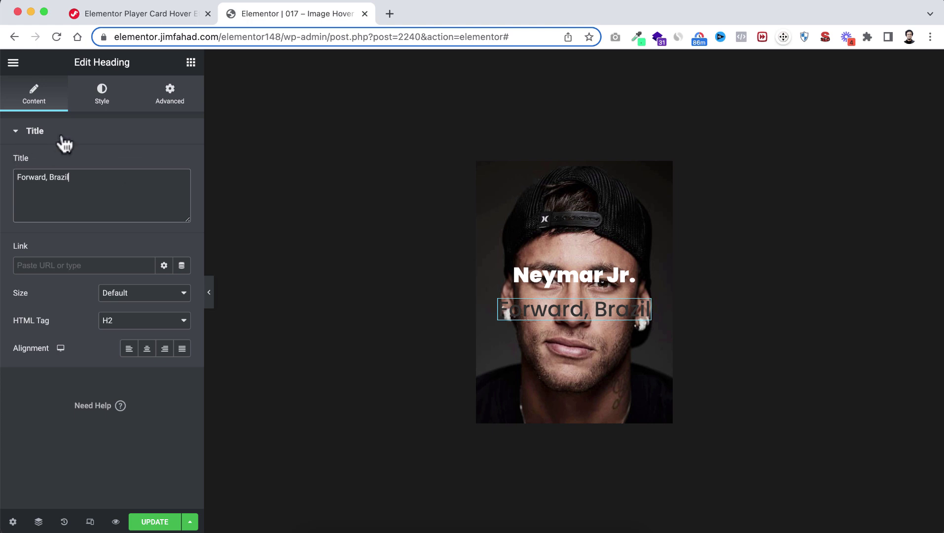
# Step: Style the "Forward, Brazil" heading with white (#FFFFFF) text and a font weight of 700
pyautogui.click(106, 90)
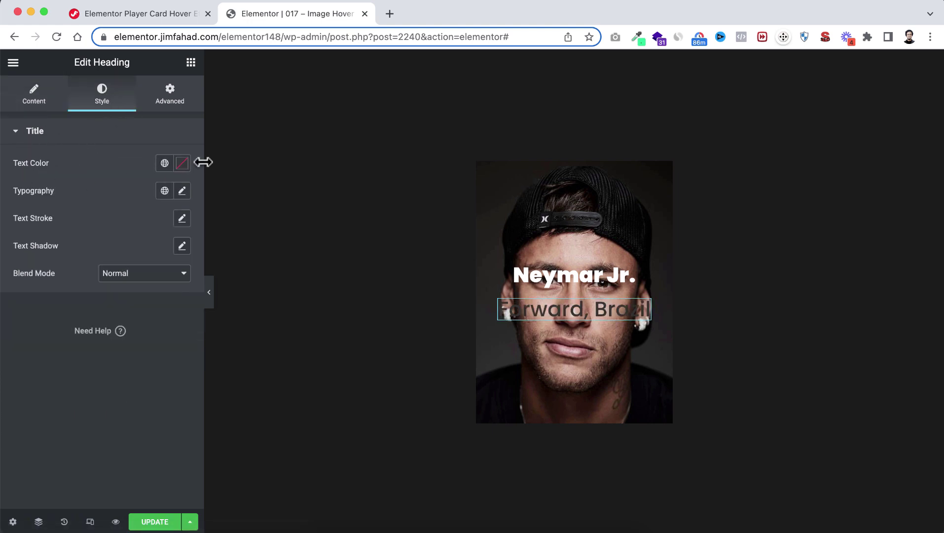
pyautogui.click(180, 167)
pyautogui.moveTo(60, 230); pyautogui.dragTo(9, 195)
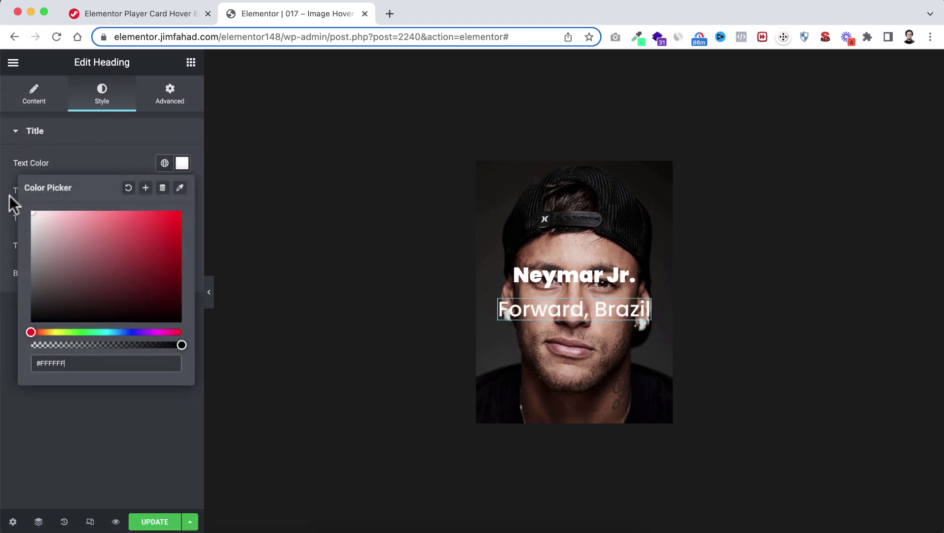
pyautogui.click(87, 169)
pyautogui.click(182, 190)
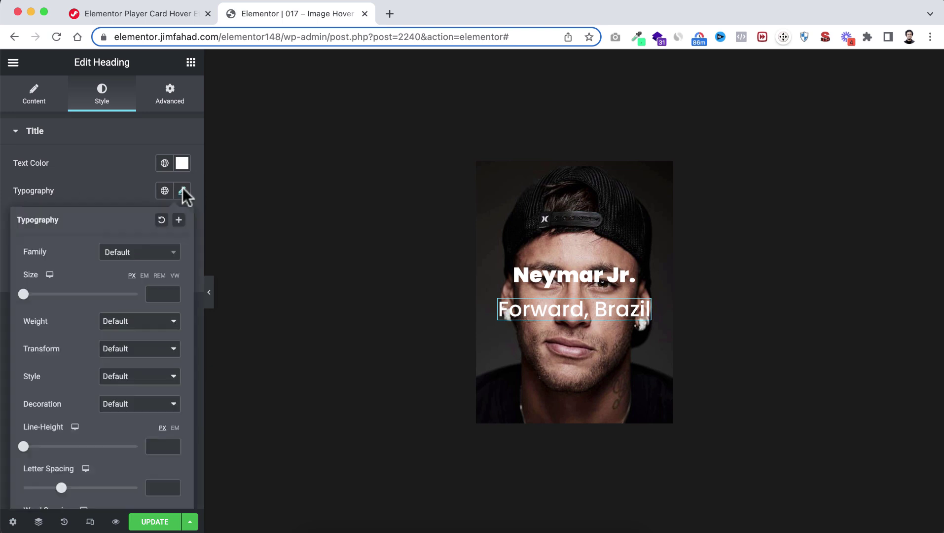
pyautogui.click(119, 314)
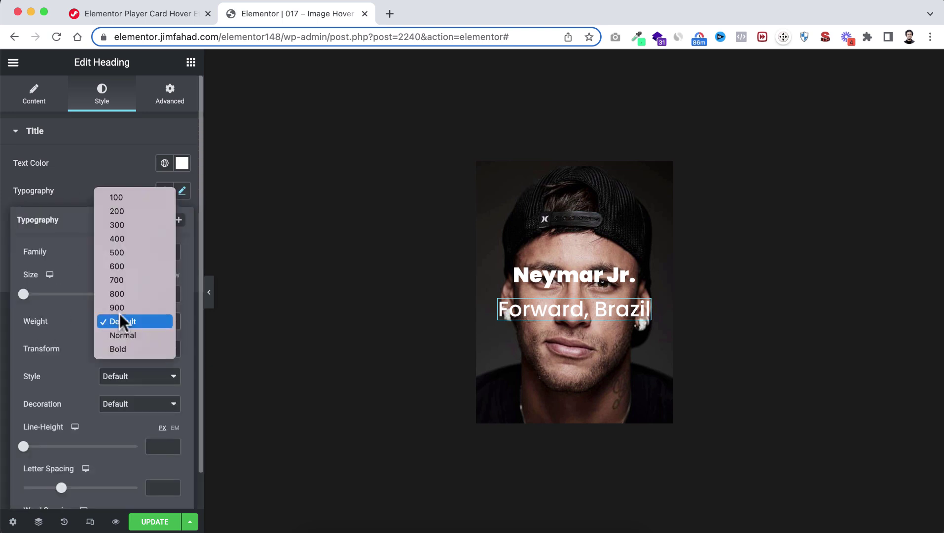
pyautogui.click(124, 282)
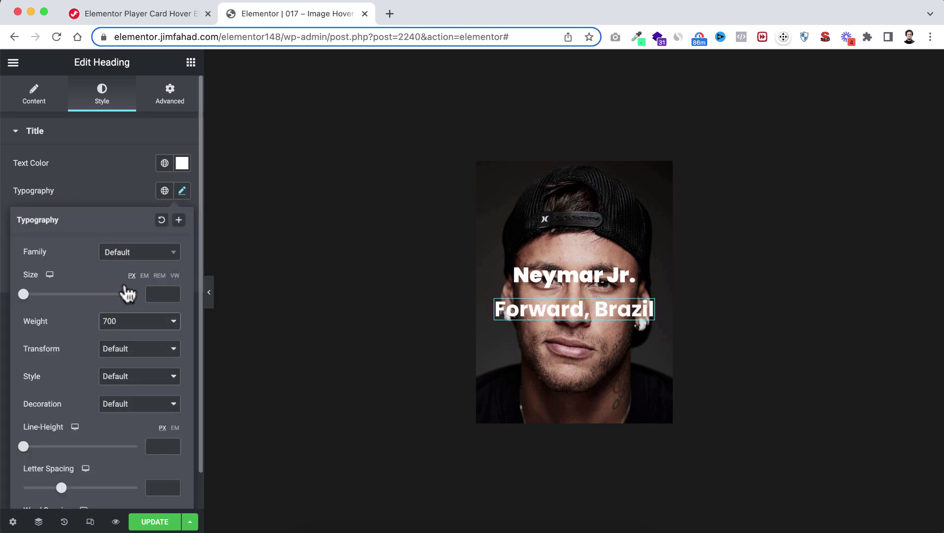
pyautogui.click(104, 164)
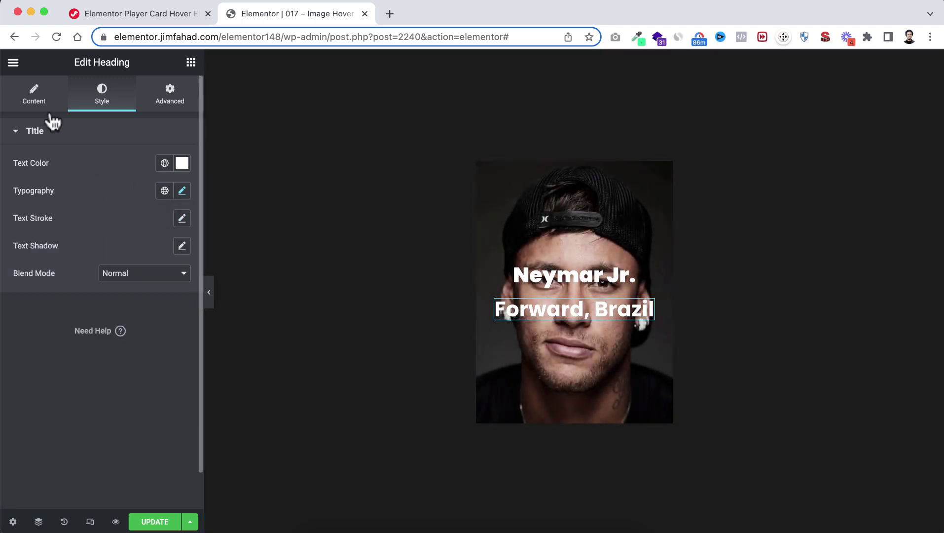
# Step: Change the HTML tag of the "Forward, Brazil" heading to H6
pyautogui.click(33, 94)
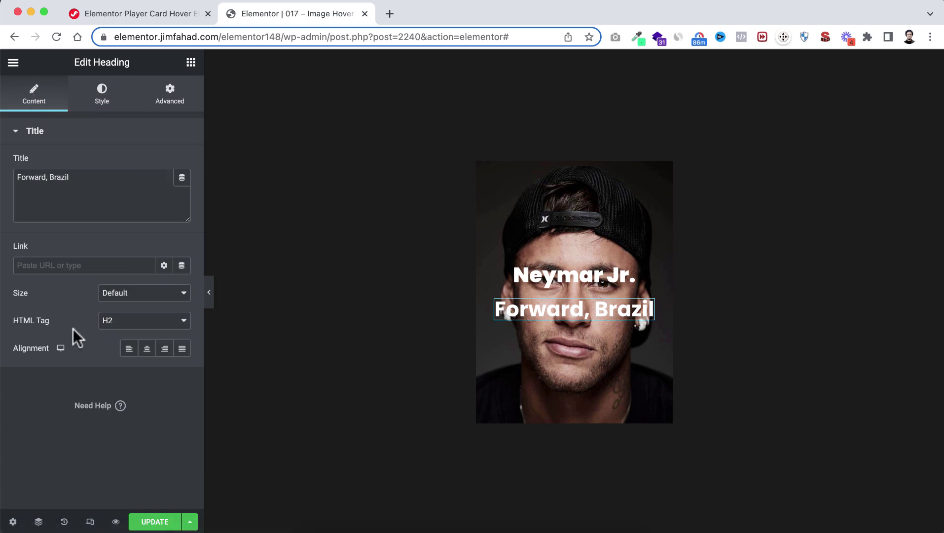
pyautogui.click(133, 320)
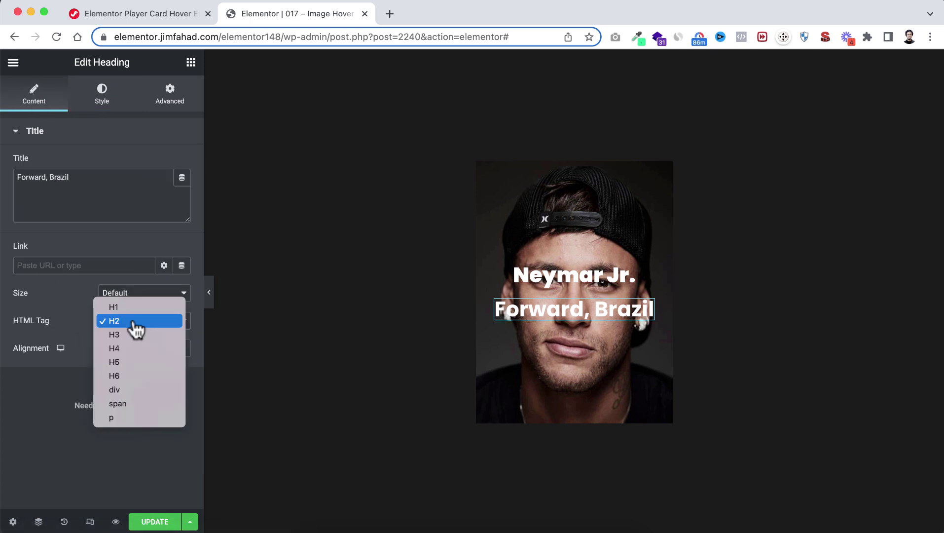
pyautogui.click(131, 376)
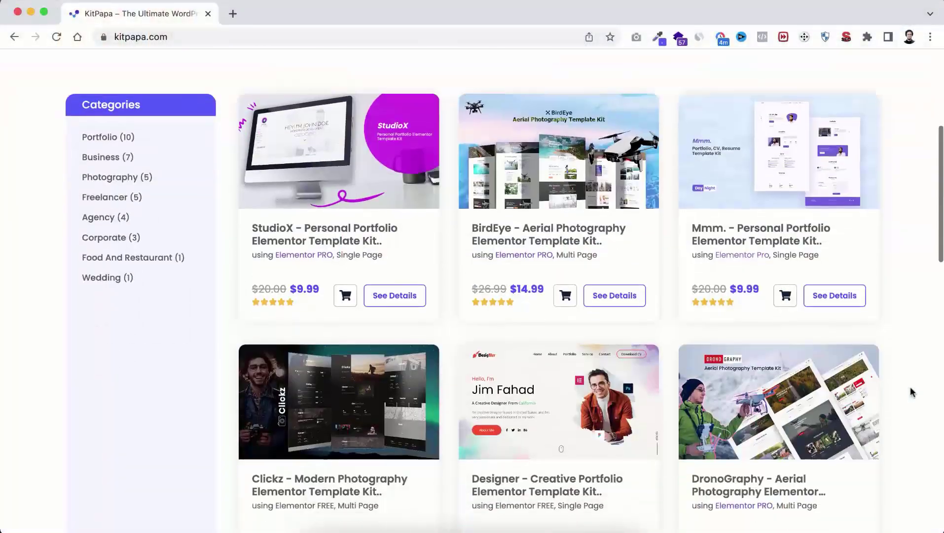
# Step: On kitpapa.com, open the details of the Mmm. Personal Portfolio Elementor Template Kit and look through its product page
pyautogui.scroll(2, 910, 390)
pyautogui.click(848, 344)
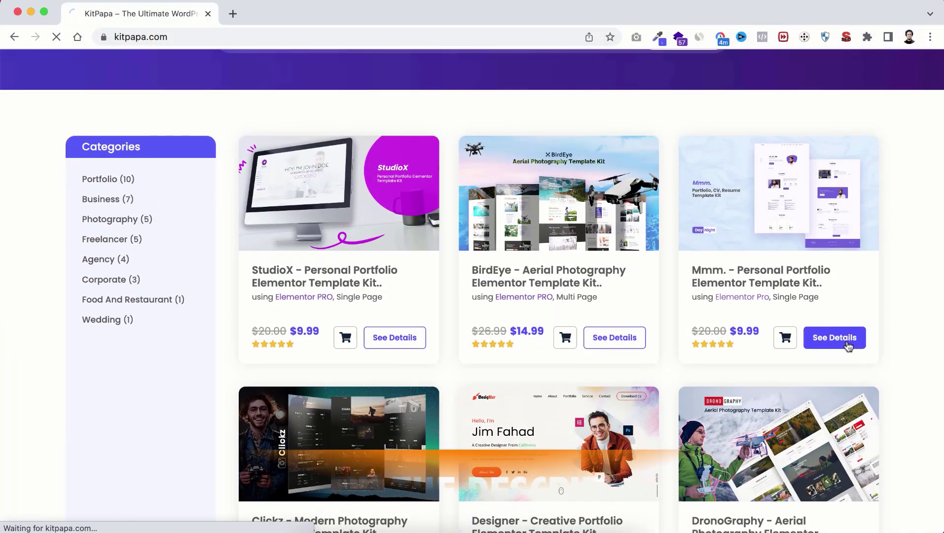
pyautogui.scroll(-10, 472, 247)
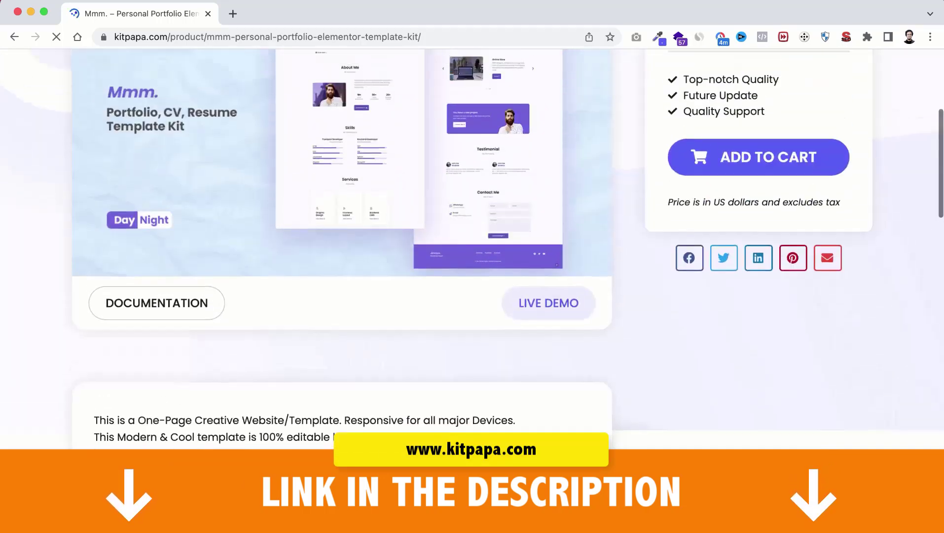
# Step: Open the live demo of the Mmm. portfolio kit, look through its sections and toggle its dark mode on and off
pyautogui.click(549, 303)
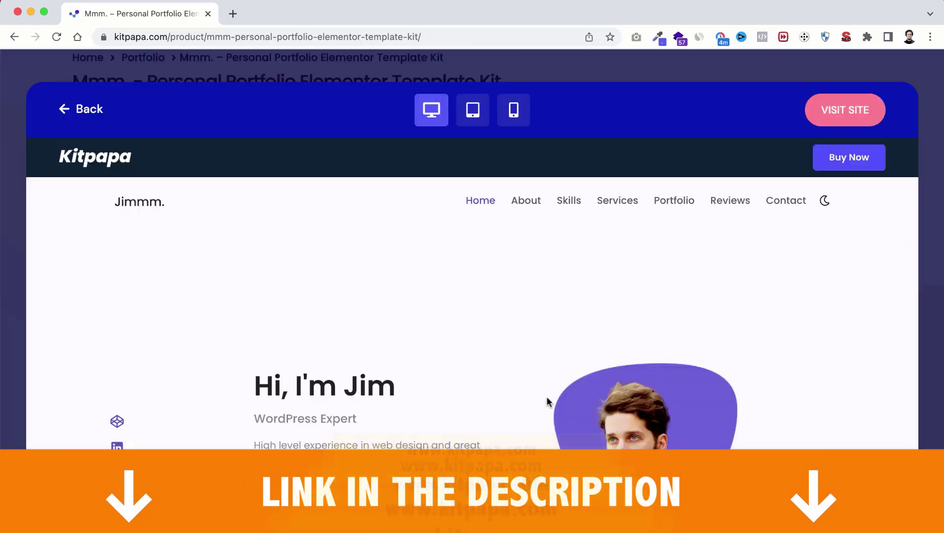
pyautogui.scroll(-10, 555, 379)
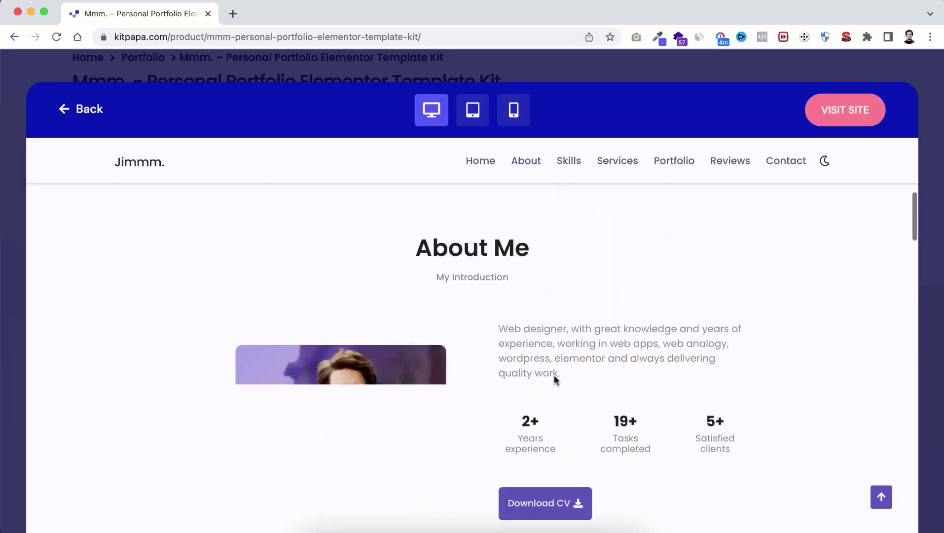
pyautogui.scroll(-8, 555, 380)
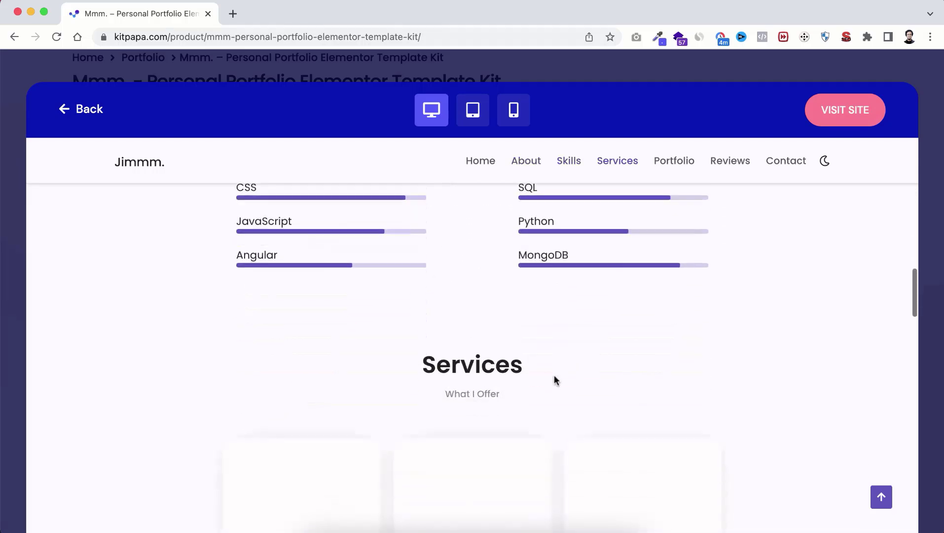
pyautogui.click(824, 161)
pyautogui.click(825, 161)
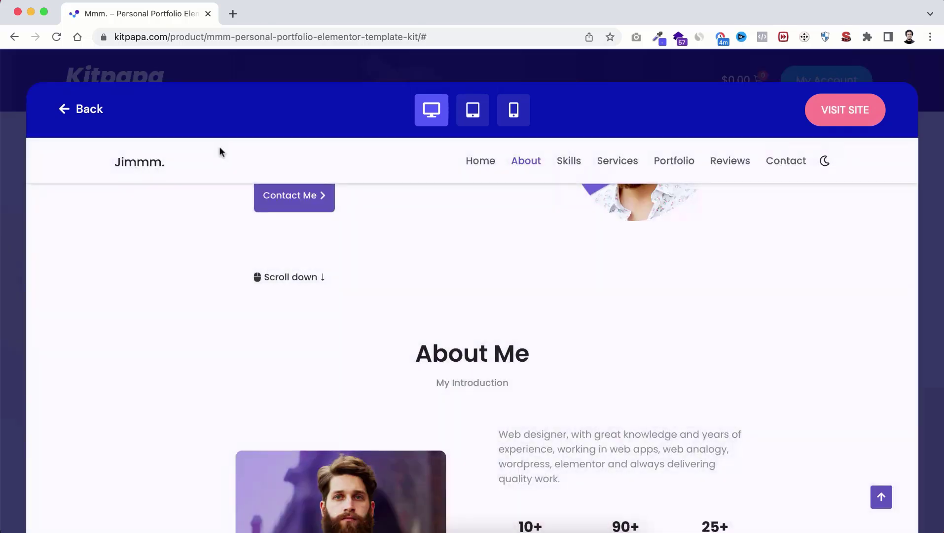
# Step: Close the live demo, return to the kitpapa.com catalog and view the Proton Business & Agency Elementor Template Kit page
pyautogui.click(18, 172)
pyautogui.press('super+bracketleft')
pyautogui.scroll(-12, 724, 456)
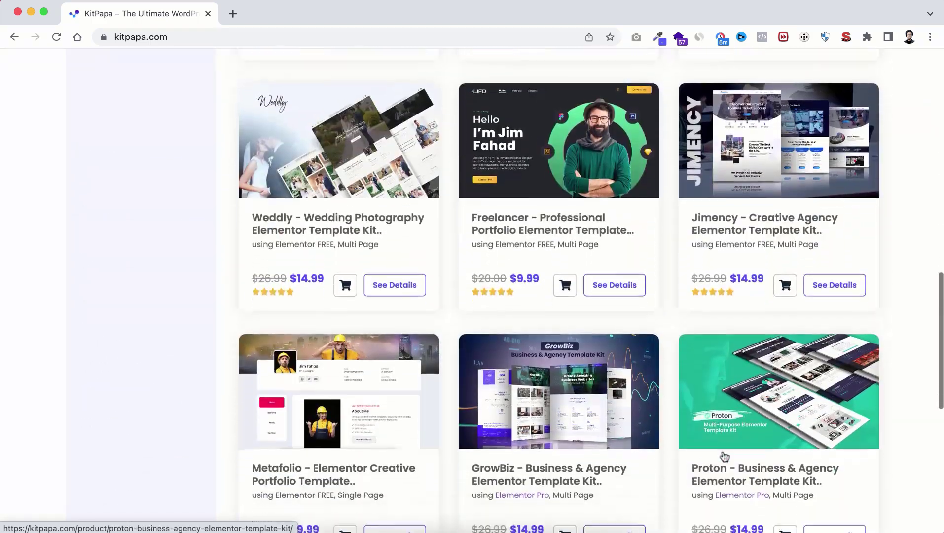
pyautogui.click(724, 456)
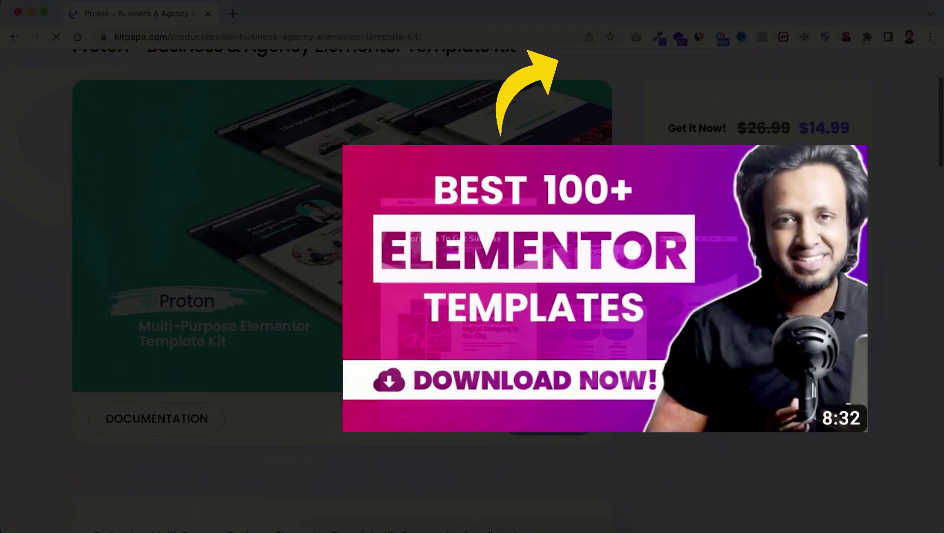
pyautogui.scroll(-5, 472, 335)
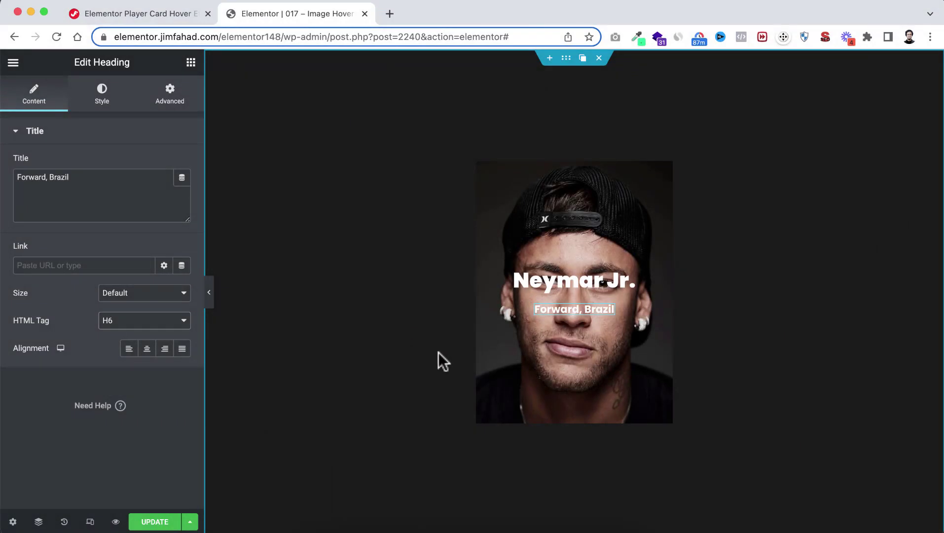
# Step: Back in Elementor, open the Custom CSS editor of the inner container that holds the name and position headings
pyautogui.moveTo(492, 277)
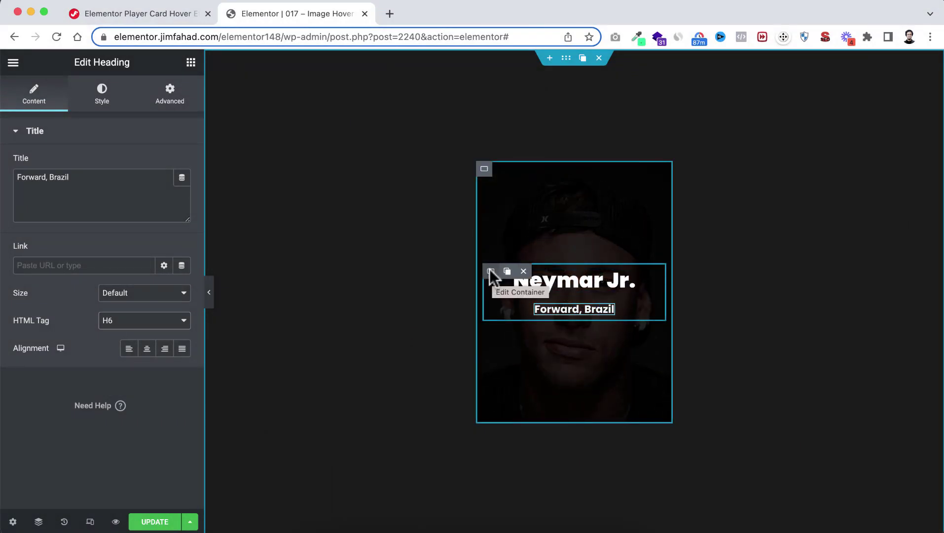
pyautogui.click(490, 271)
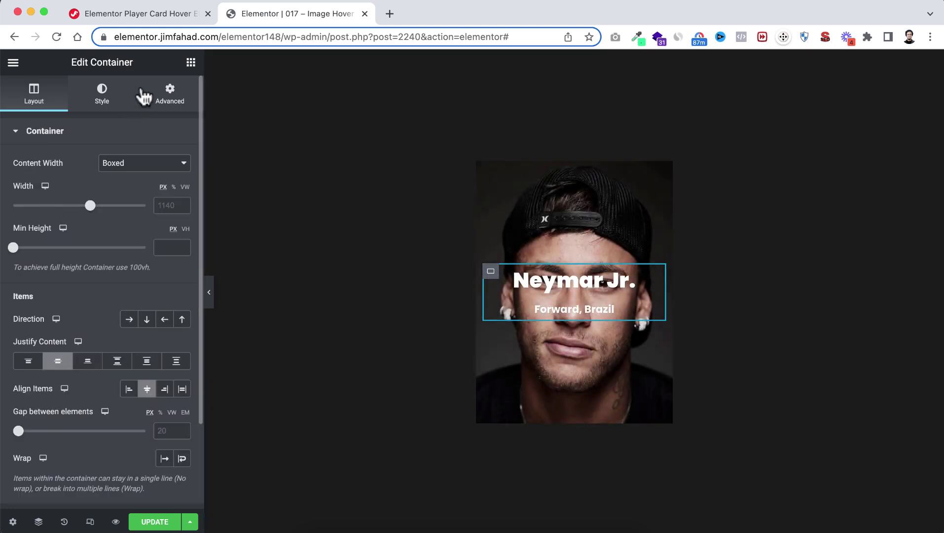
pyautogui.click(172, 100)
pyautogui.scroll(-5, 70, 388)
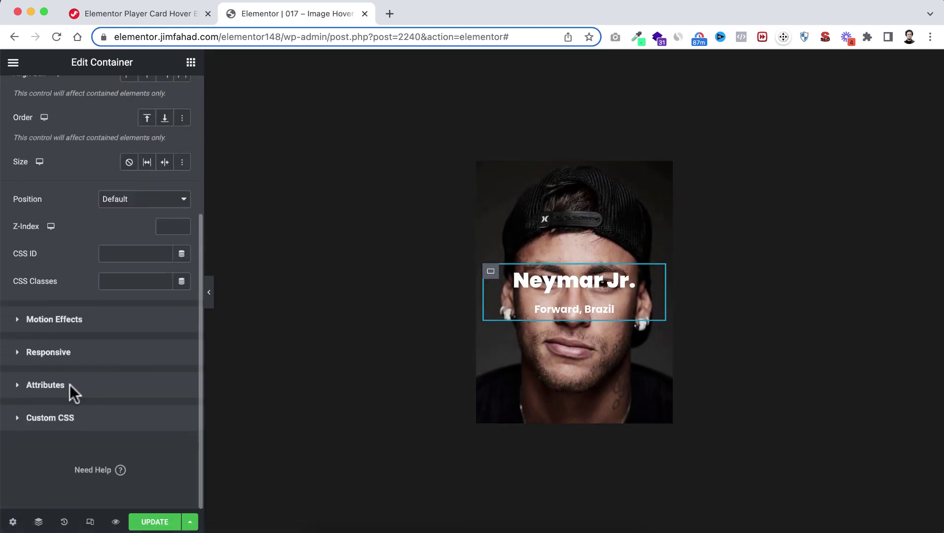
pyautogui.click(56, 420)
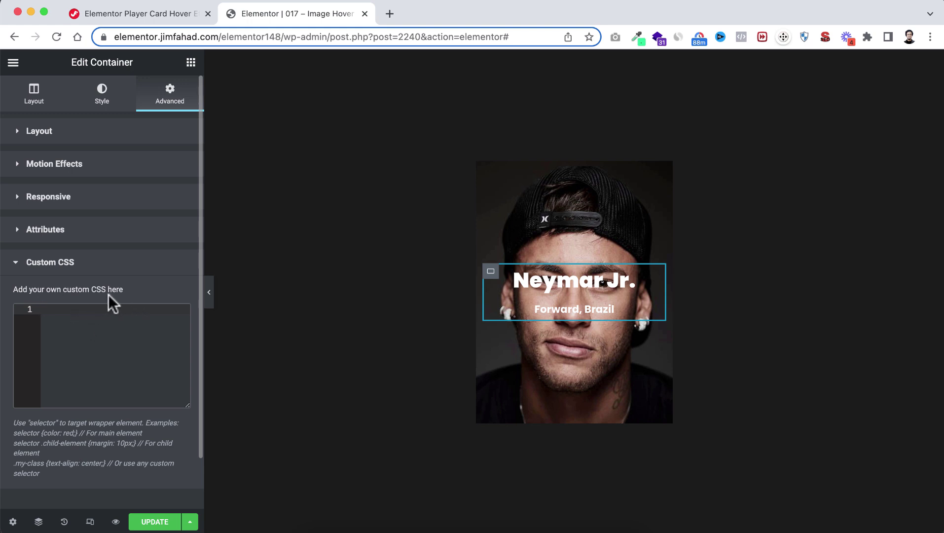
pyautogui.click(67, 333)
# Step: Copy the full Player Card CSS from the tutorial web page and paste it into the heading container's custom CSS
pyautogui.click(124, 15)
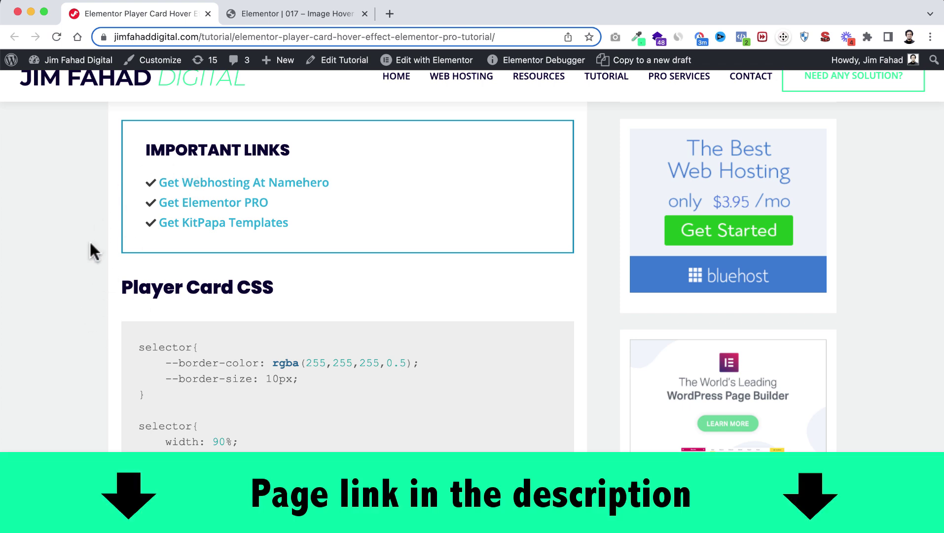
pyautogui.scroll(-3, 87, 336)
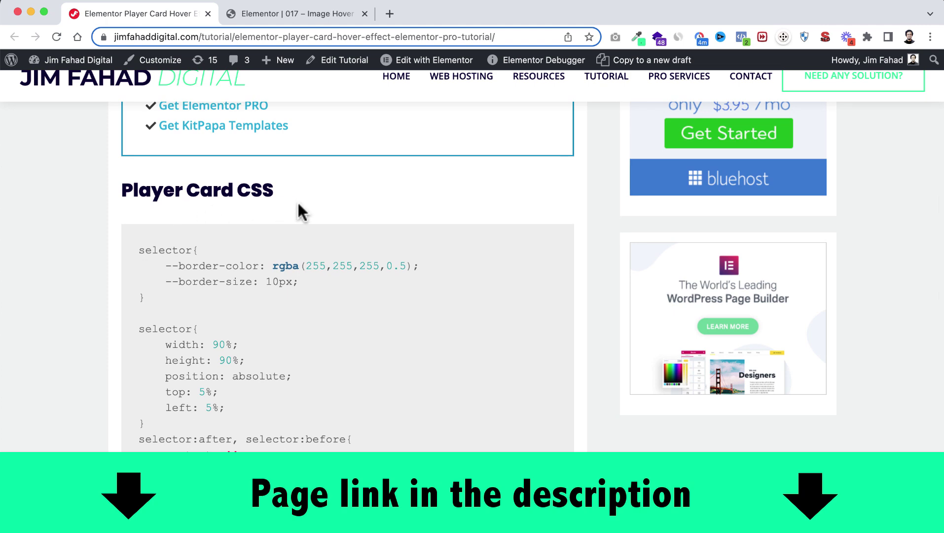
pyautogui.scroll(-2, 169, 358)
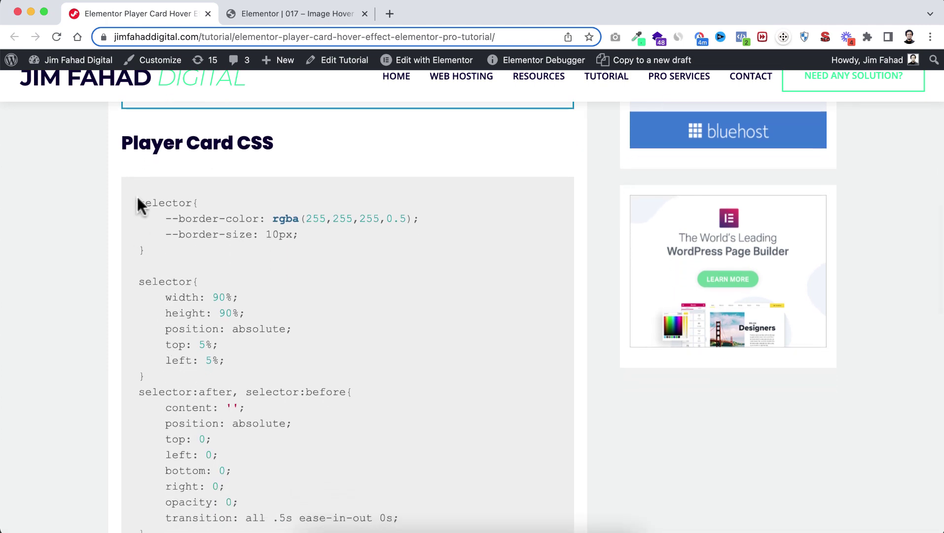
pyautogui.moveTo(137, 202); pyautogui.dragTo(259, 466)
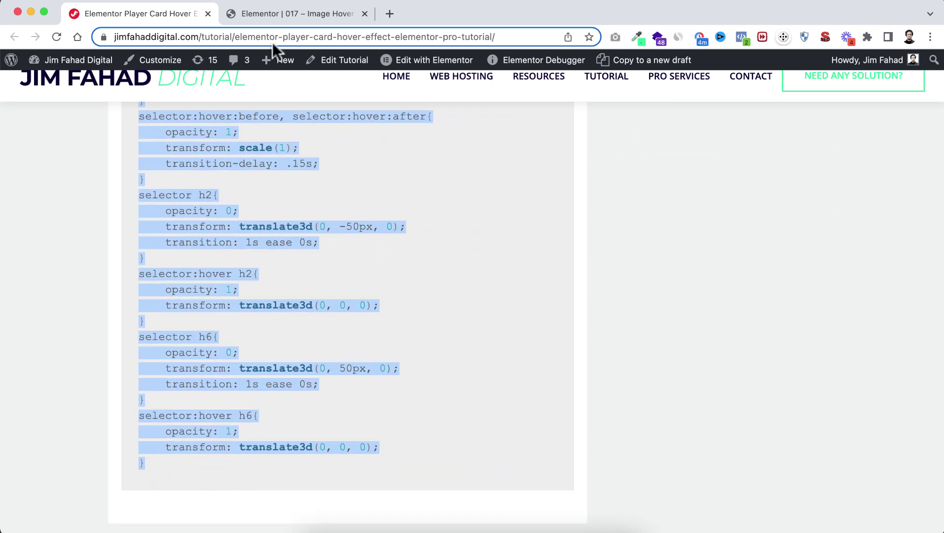
pyautogui.click(310, 11)
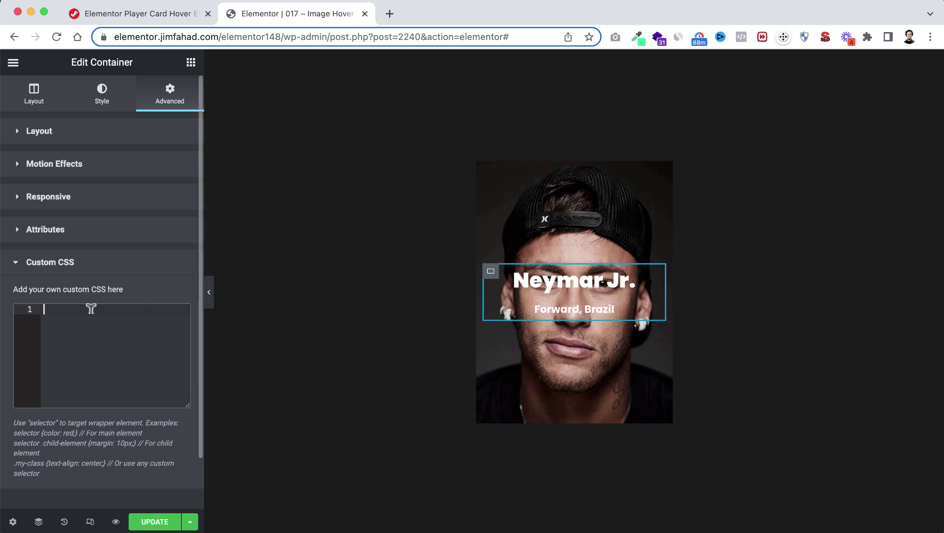
pyautogui.press('super+v')
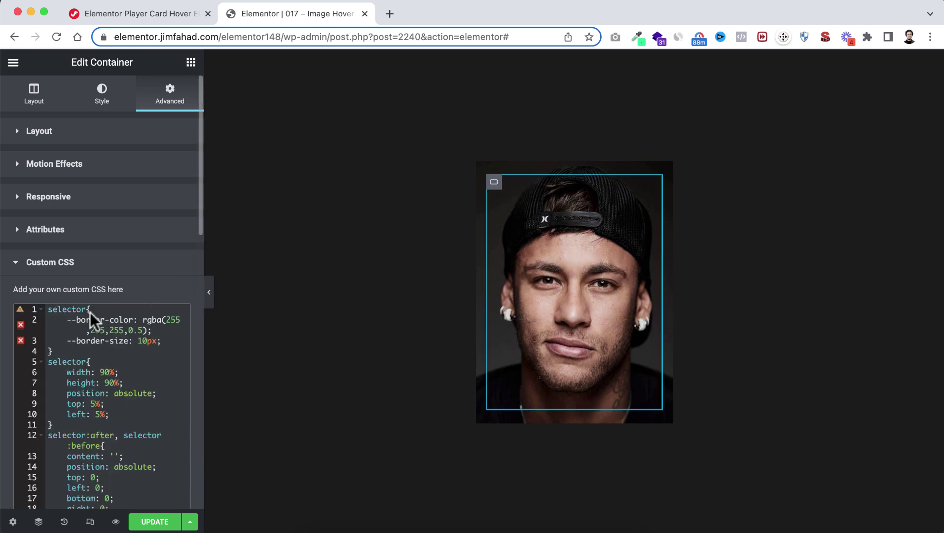
# Step: Preview the card's hover effect on the full-width canvas and look through the pasted custom CSS
pyautogui.click(208, 292)
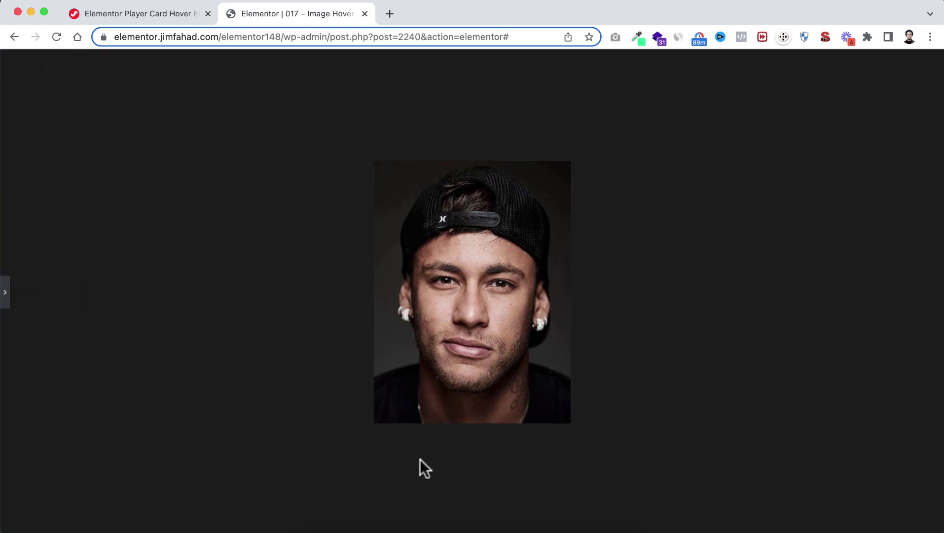
pyautogui.moveTo(507, 338)
pyautogui.moveTo(484, 310)
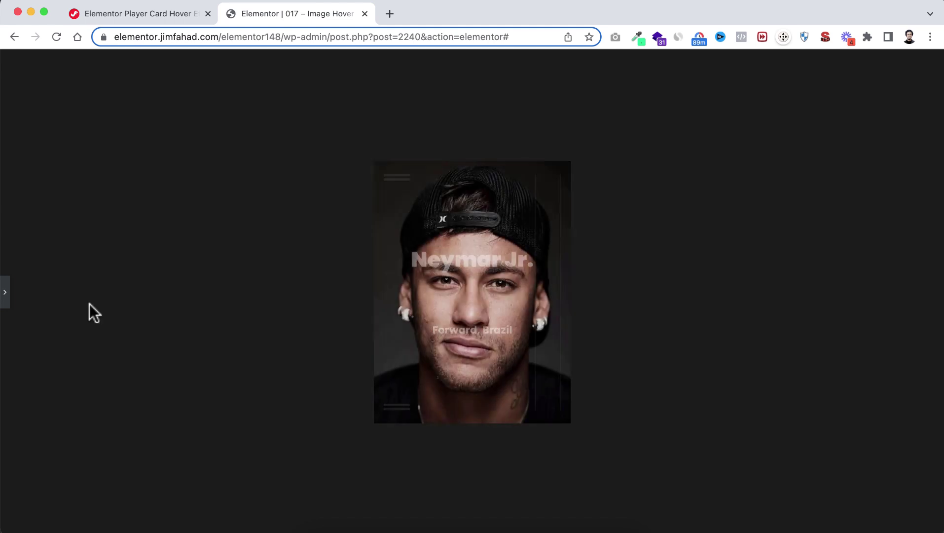
pyautogui.click(6, 295)
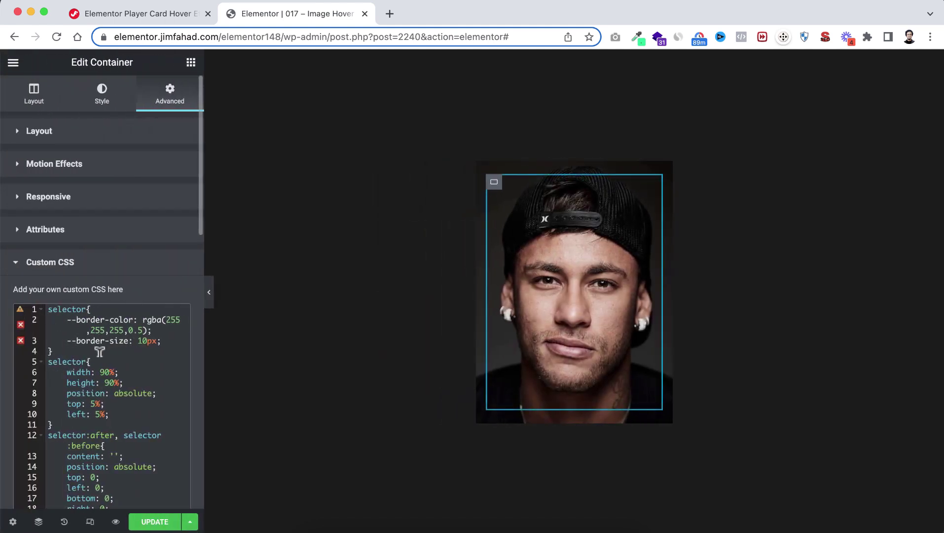
pyautogui.scroll(-5, 97, 323)
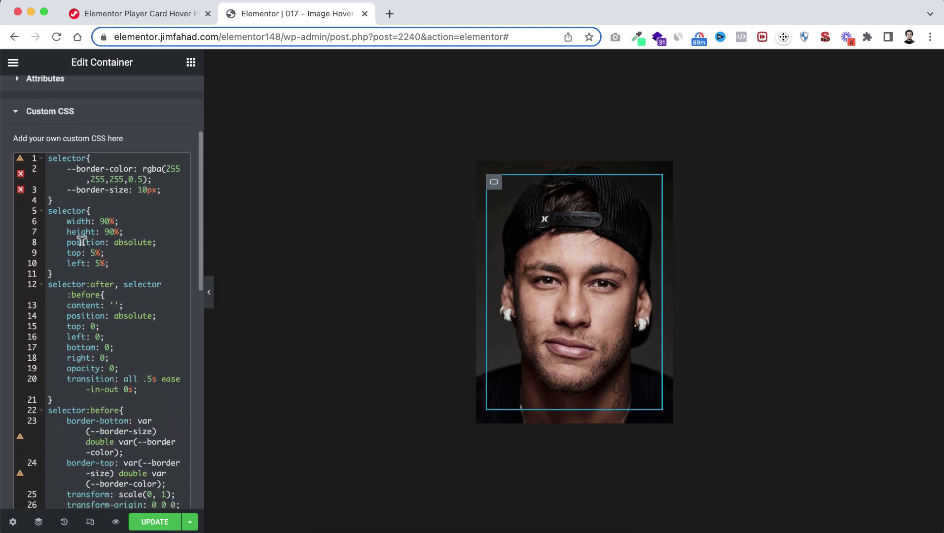
pyautogui.scroll(5, 113, 345)
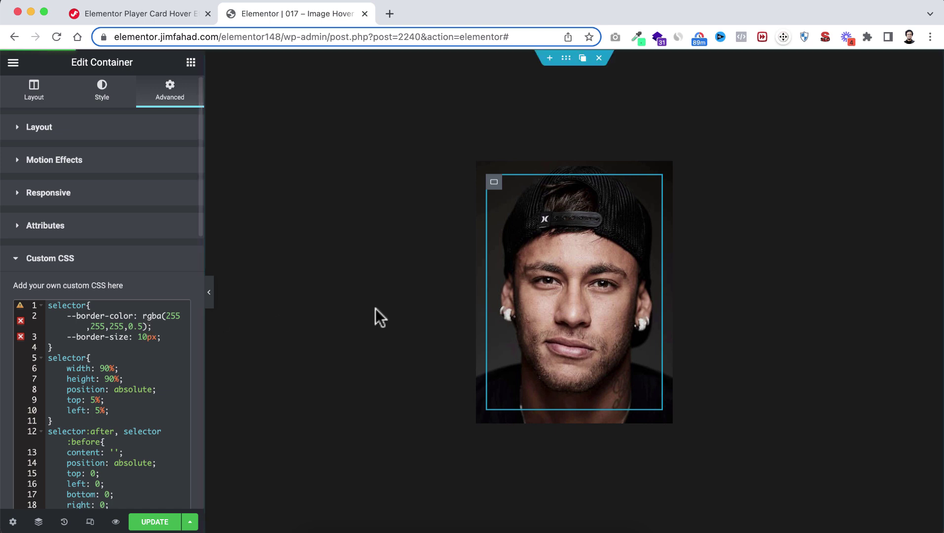
pyautogui.moveTo(588, 276)
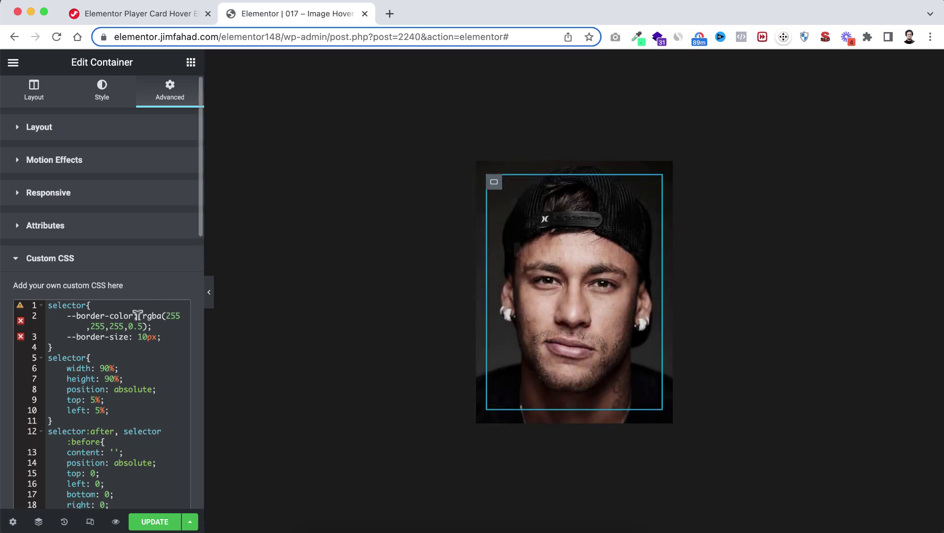
# Step: Set the --border-color variable in the custom CSS to red and preview the card's hover effect
pyautogui.moveTo(141, 313); pyautogui.dragTo(145, 325)
pyautogui.press('super+c')
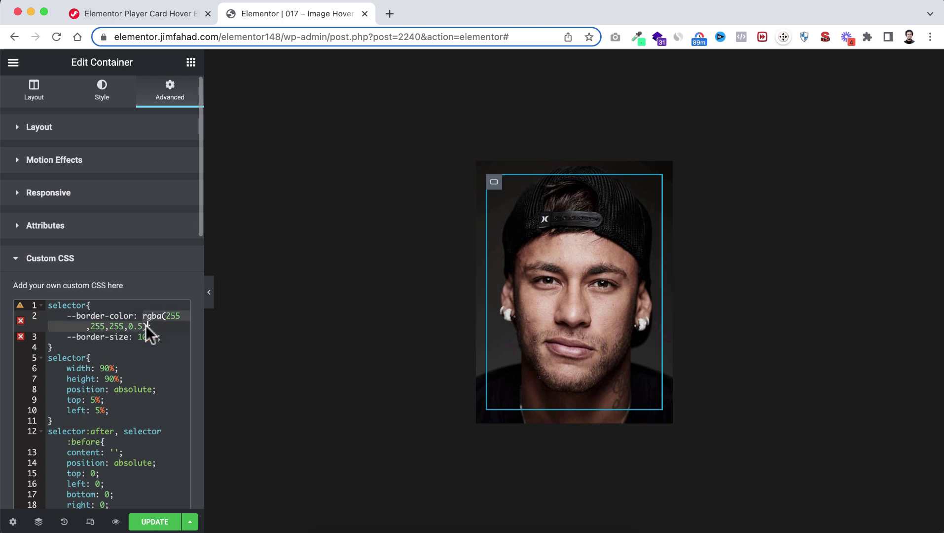
pyautogui.press('BackSpace')
pyautogui.write('red;')
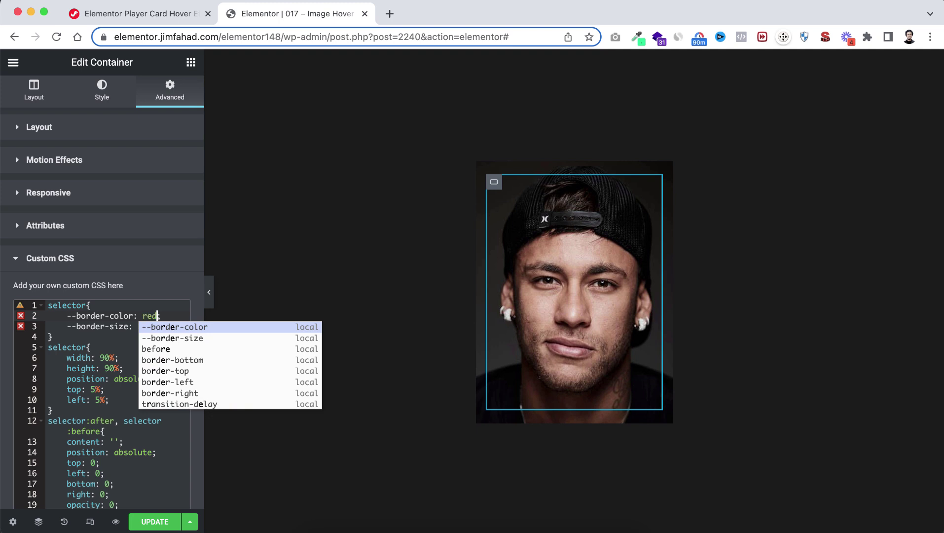
pyautogui.click(210, 292)
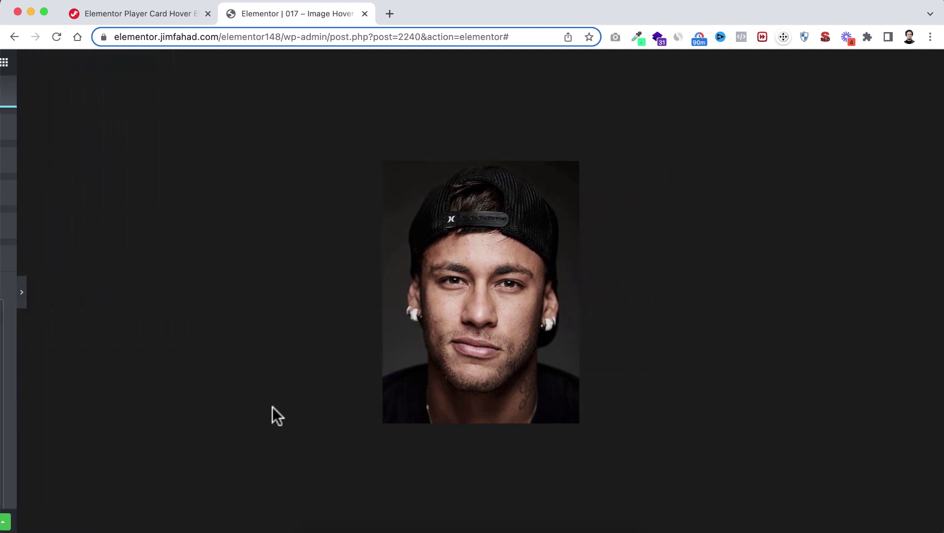
pyautogui.moveTo(447, 339)
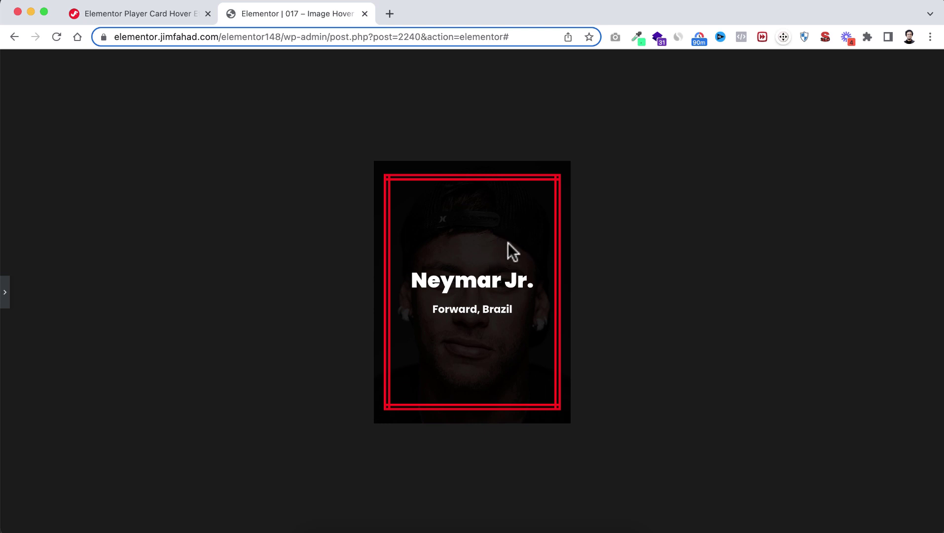
pyautogui.click(5, 294)
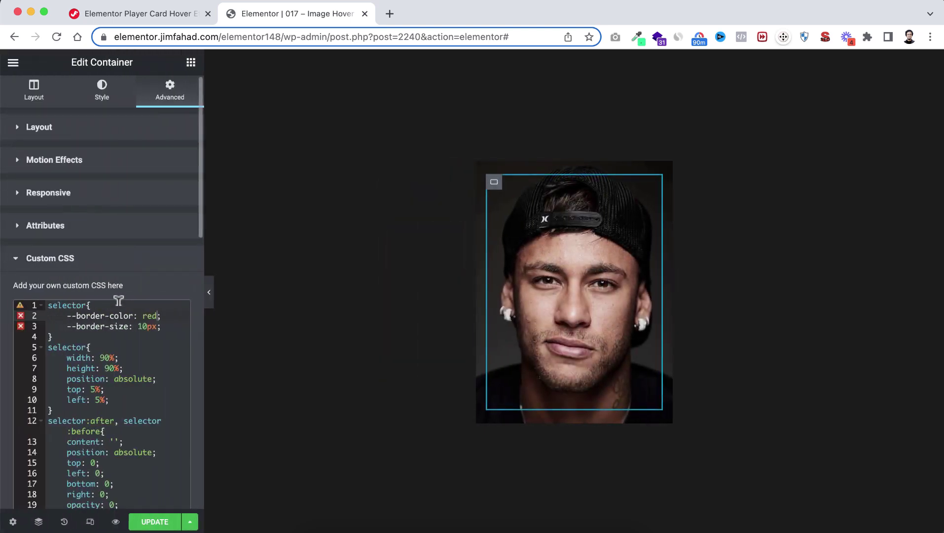
# Step: Set the --border-color variable in the custom CSS to skyblue and preview the card's hover effect
pyautogui.write('skyblu')
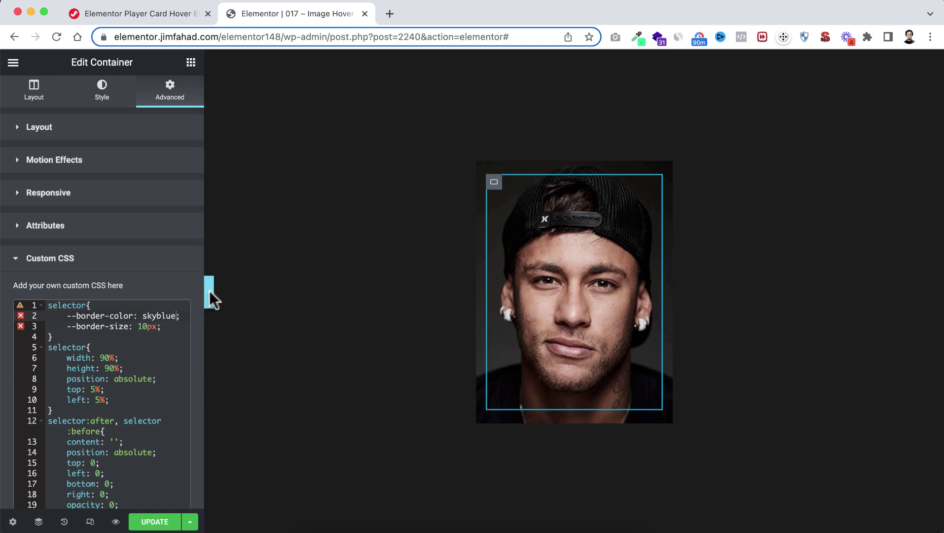
pyautogui.click(209, 292)
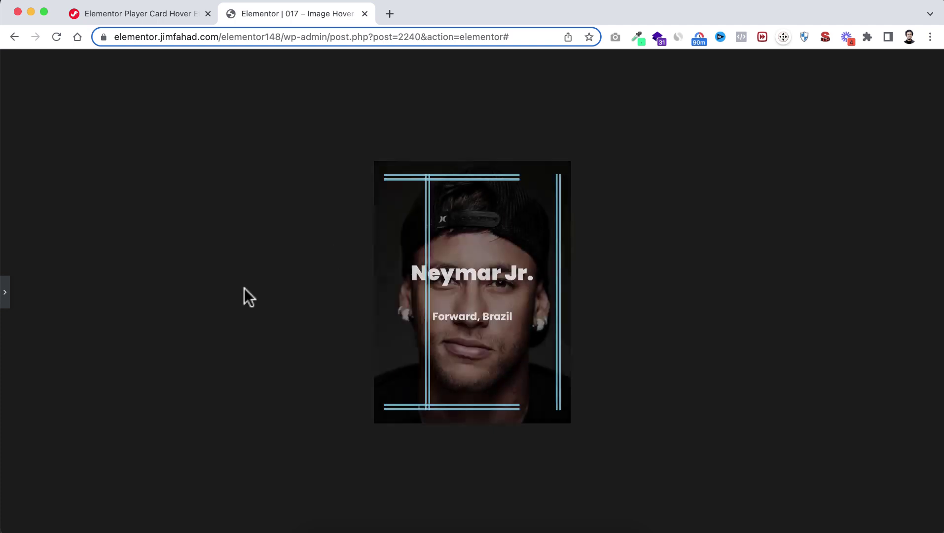
pyautogui.click(5, 294)
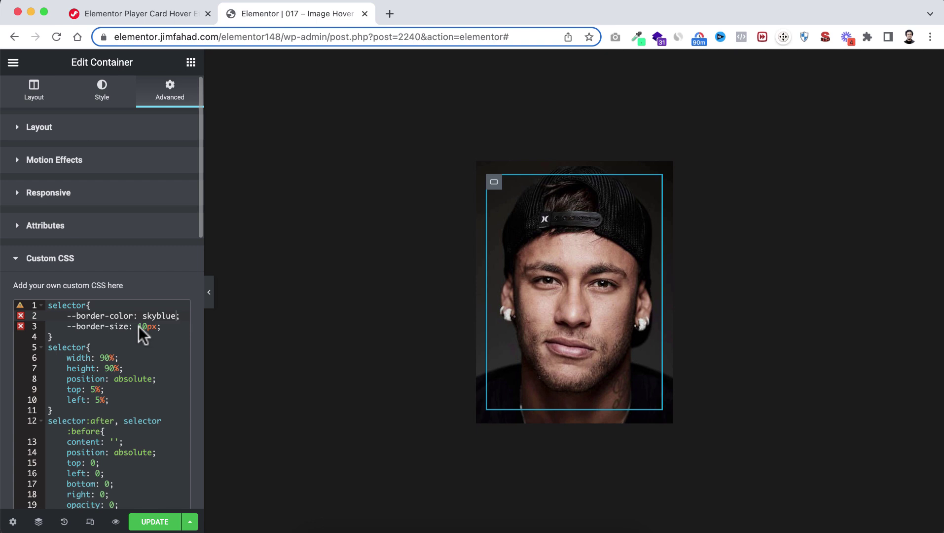
# Step: Set the --border-size variable in the custom CSS to 02px and preview the thinner border on hover
pyautogui.click(138, 326)
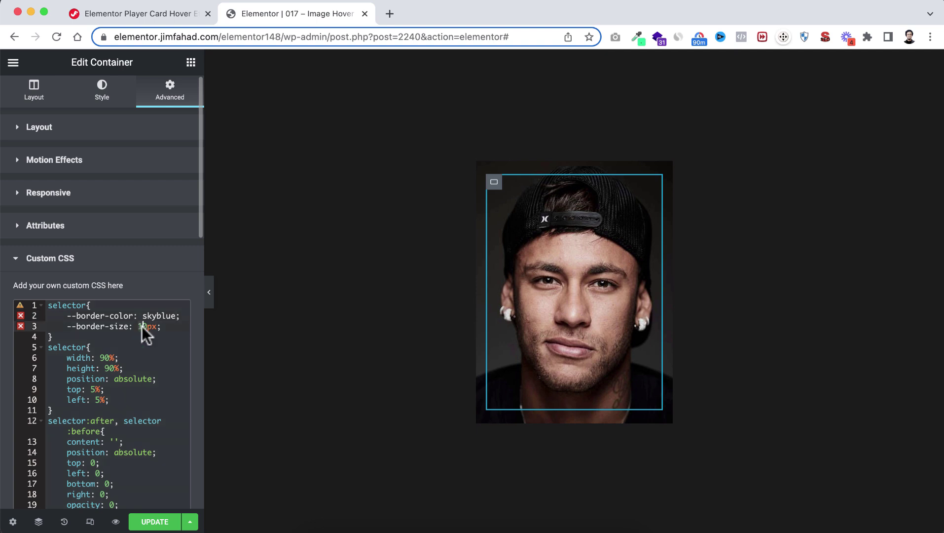
pyautogui.press('BackSpace')
pyautogui.write('1')
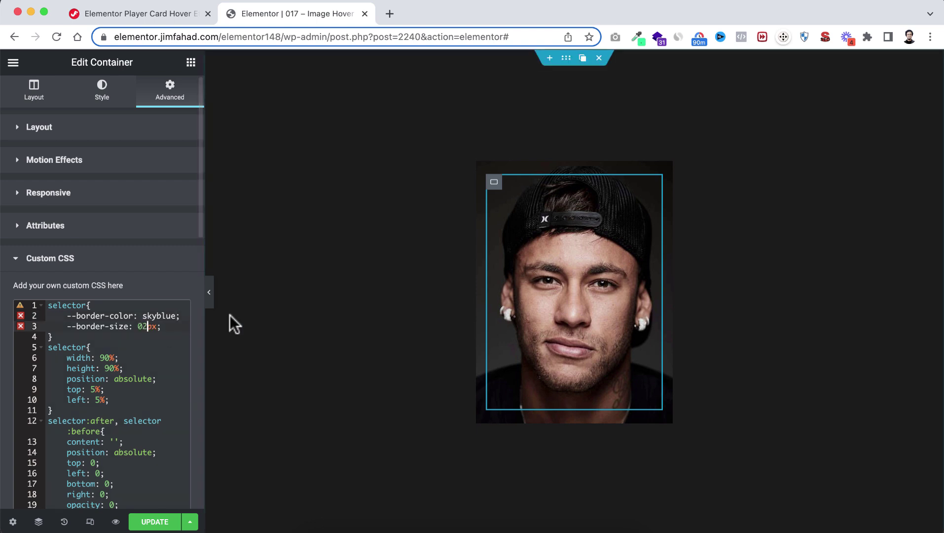
pyautogui.click(209, 293)
pyautogui.moveTo(480, 337)
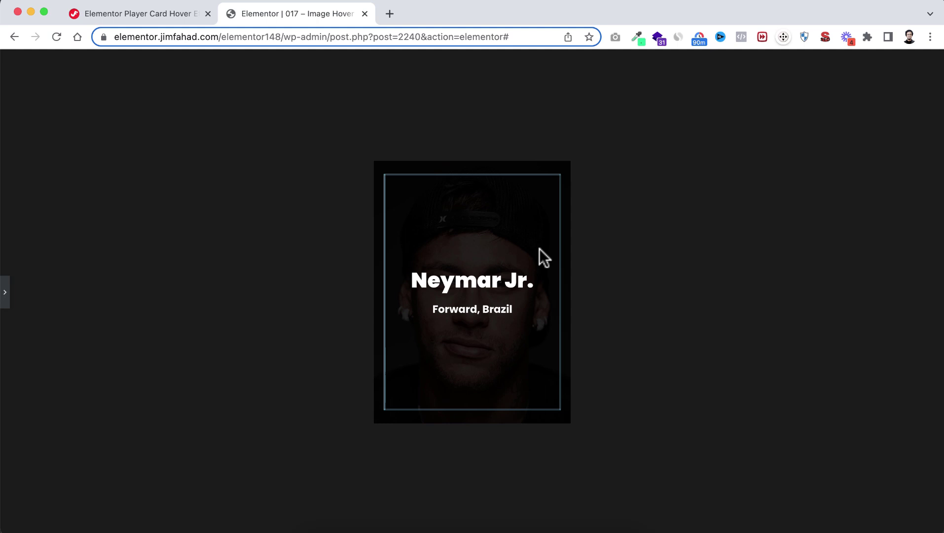
pyautogui.click(4, 294)
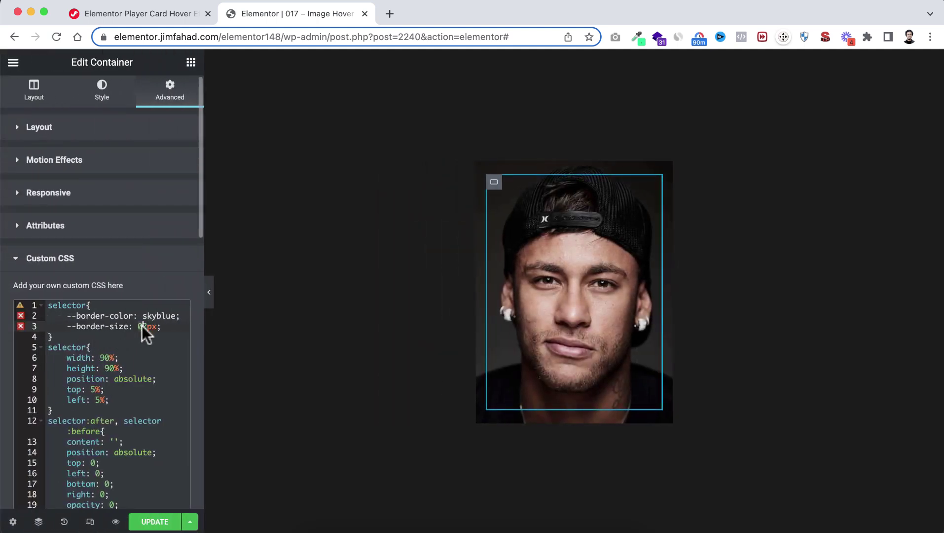
# Step: Set the --border-size variable in the custom CSS to 20px and preview the card's hover effect
pyautogui.click(147, 326)
pyautogui.press('BackSpace')
pyautogui.press('BackSpace')
pyautogui.write('20')
pyautogui.click(209, 292)
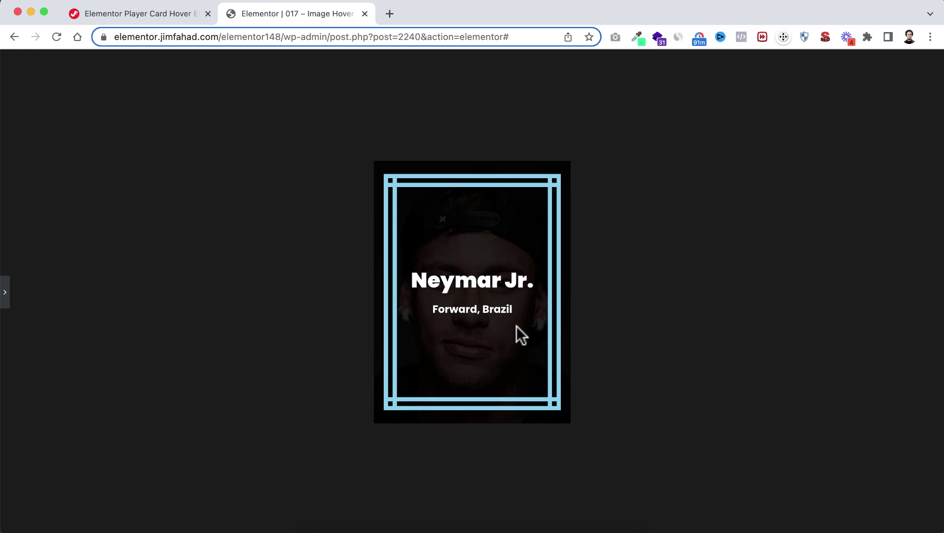
pyautogui.click(6, 295)
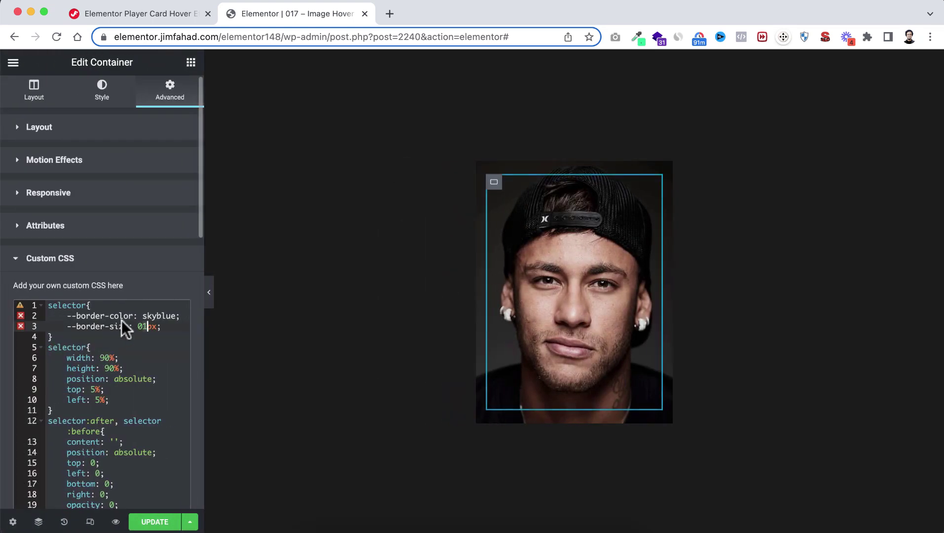
# Step: Replace the skyblue --border-color value in the custom CSS with the semi-transparent white rgba(255,255,255) value
pyautogui.press('BackSpace')
pyautogui.press('BackSpace')
pyautogui.press('BackSpace')
pyautogui.press('BackSpace')
pyautogui.press('BackSpace')
pyautogui.press('BackSpace')
pyautogui.press('BackSpace')
pyautogui.press('super+v')
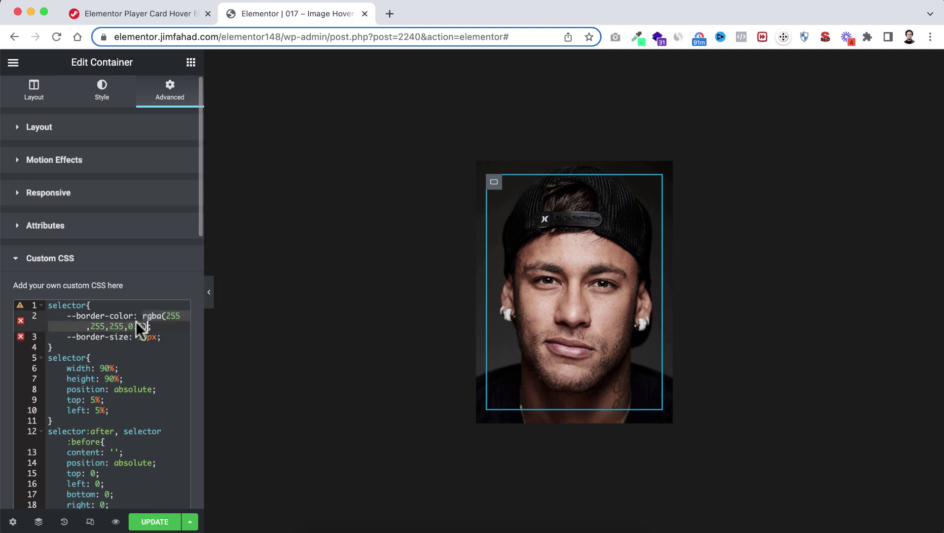
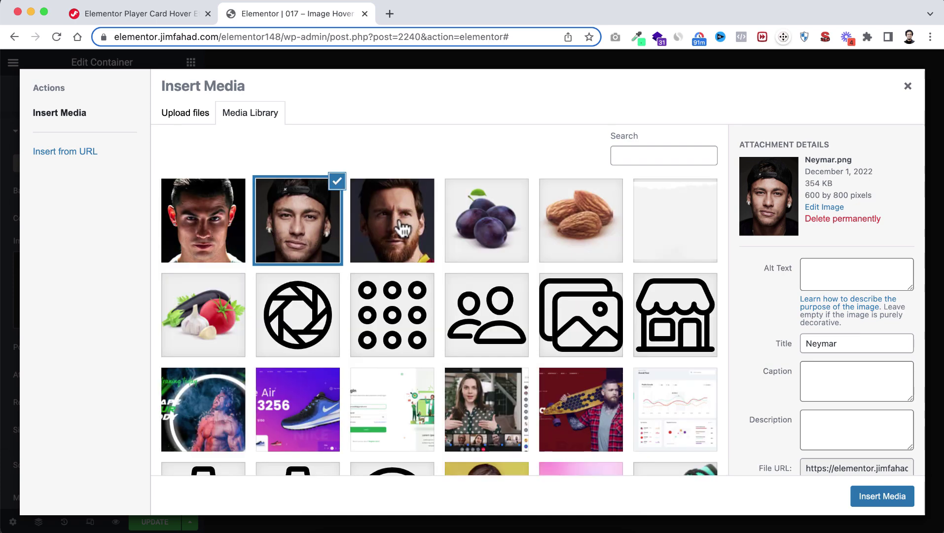
# Step: Set the first card's background image to the Messi portrait from the media library
pyautogui.click(403, 228)
pyautogui.click(871, 494)
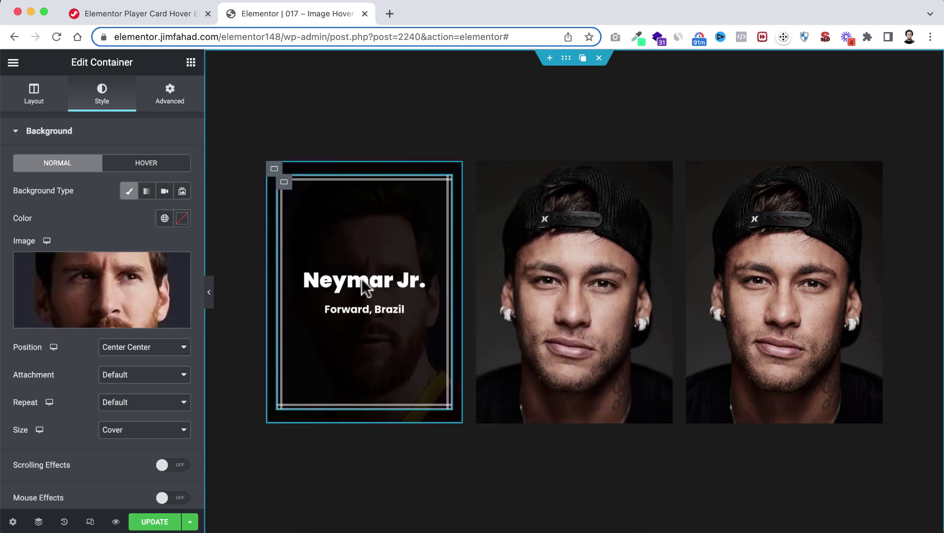
# Step: Change the first card's name heading to "Messi" and its subtitle heading to "Forward, Argentina"
pyautogui.rightClick(362, 278)
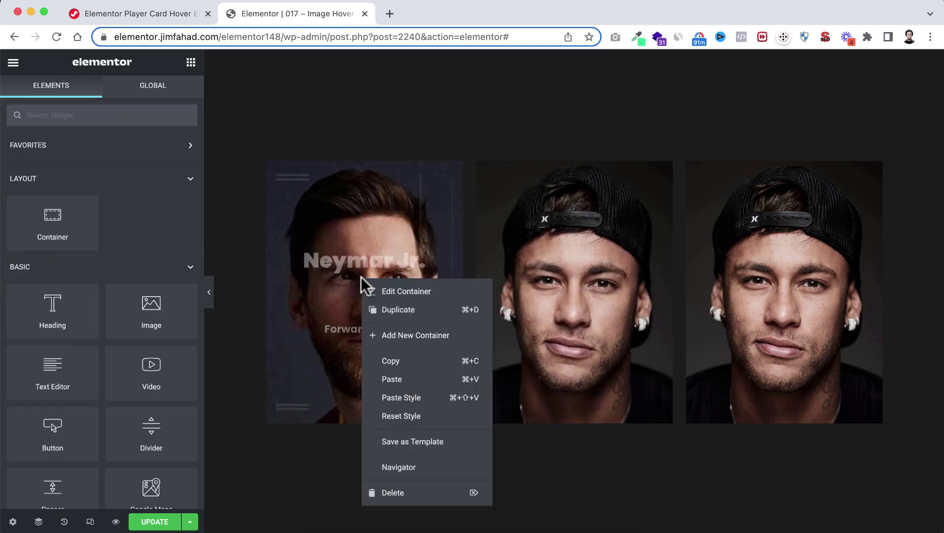
pyautogui.click(397, 466)
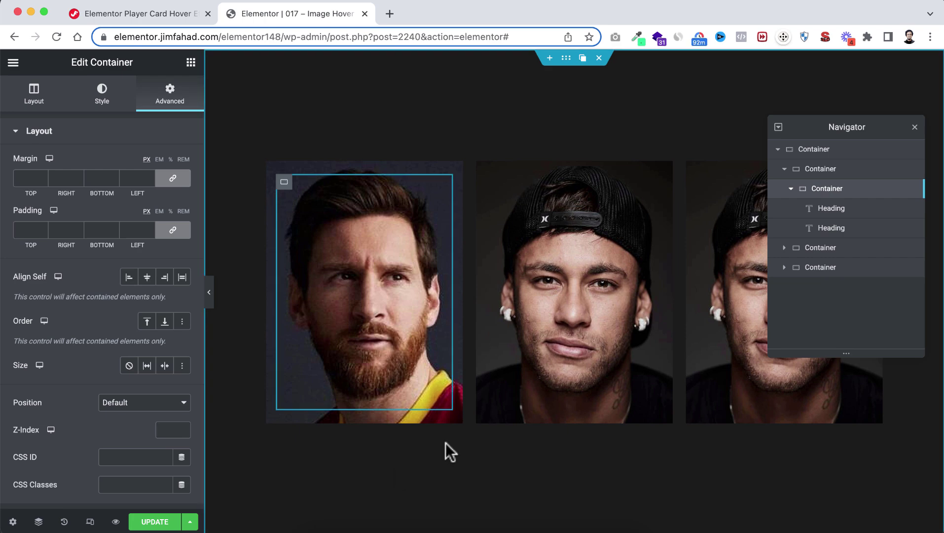
pyautogui.click(837, 209)
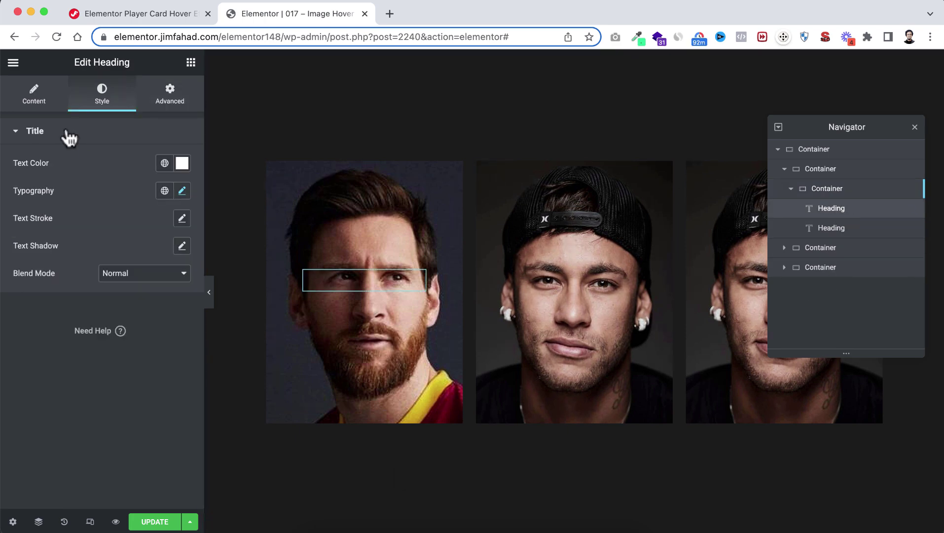
pyautogui.click(34, 96)
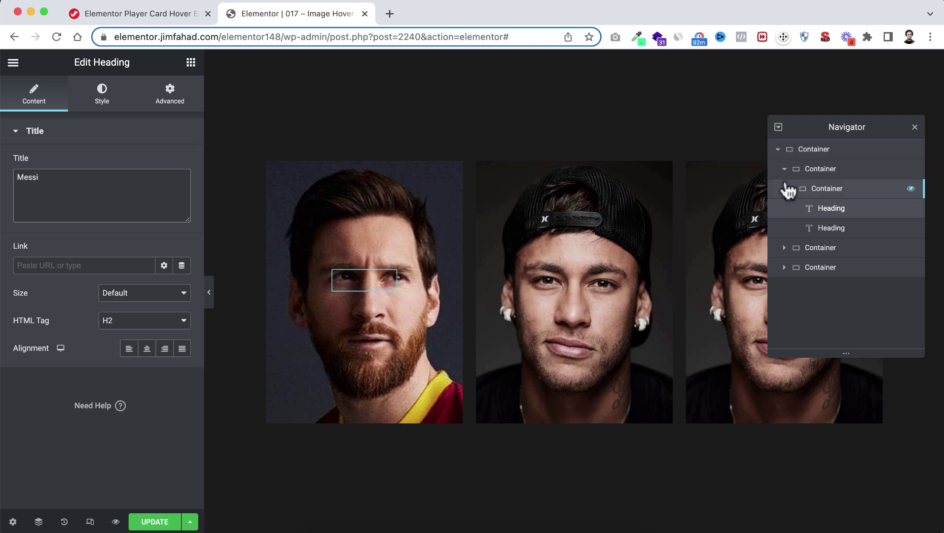
pyautogui.click(823, 228)
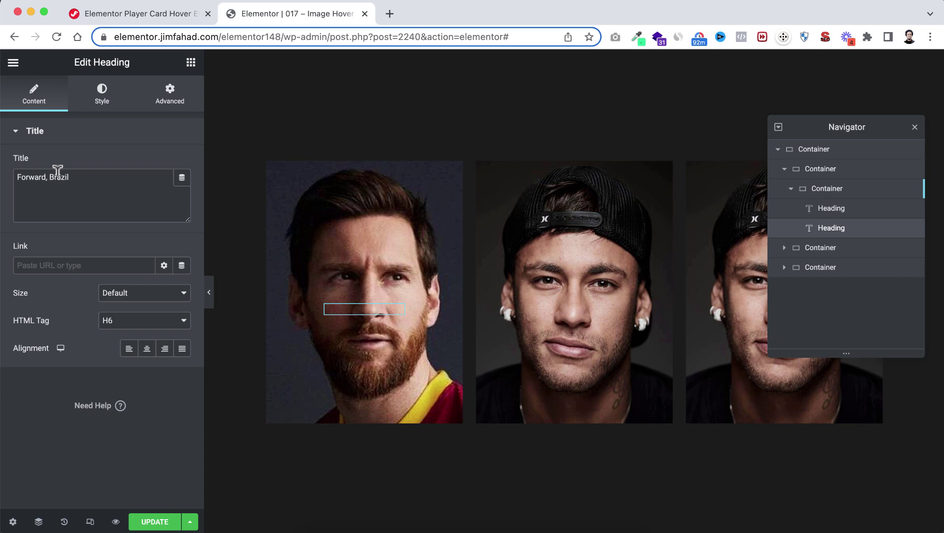
pyautogui.write('Argentin')
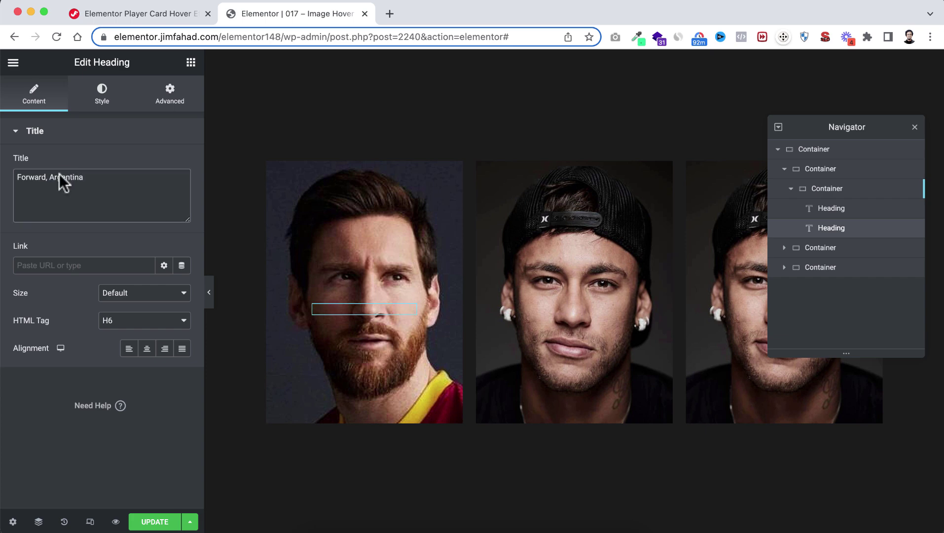
pyautogui.moveTo(341, 276)
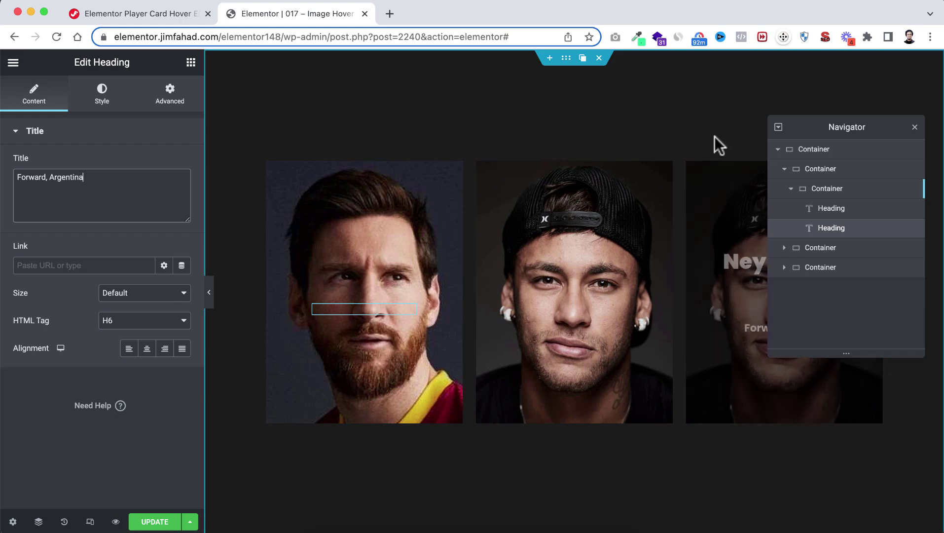
# Step: Set the third card's background image to Ronaldo.png from the media library
pyautogui.moveTo(695, 172)
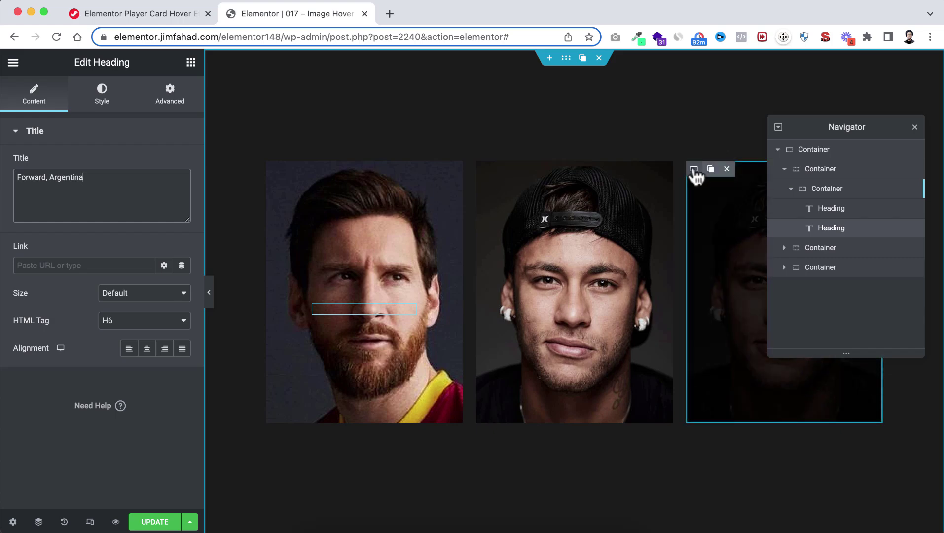
pyautogui.click(695, 169)
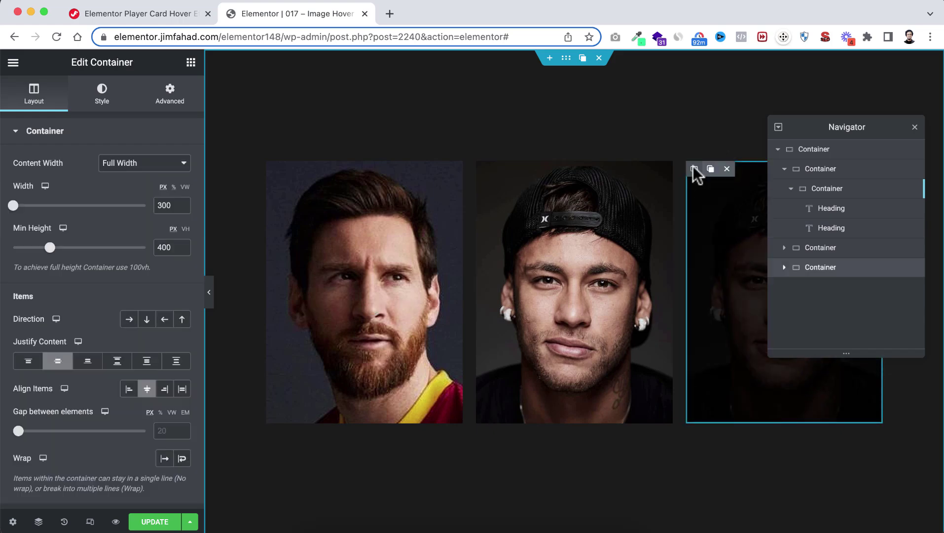
pyautogui.click(101, 96)
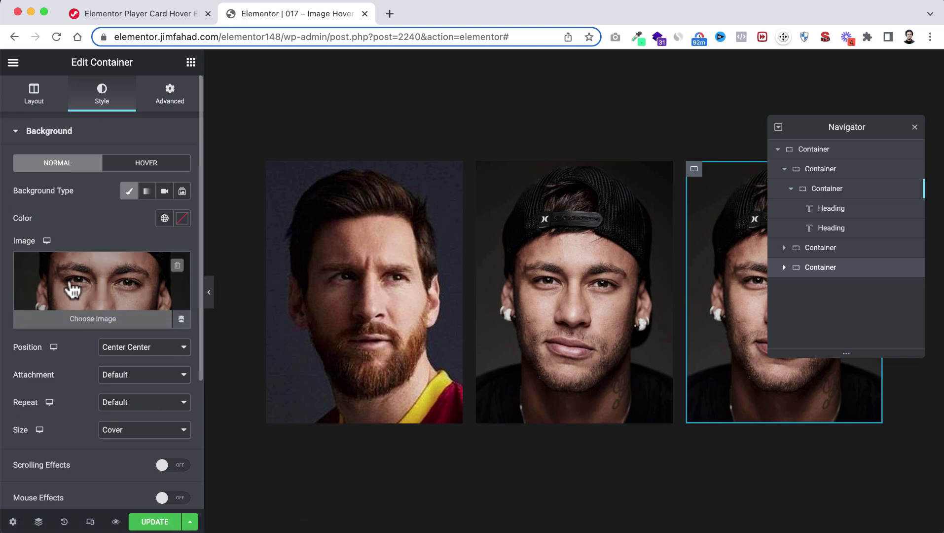
pyautogui.click(90, 295)
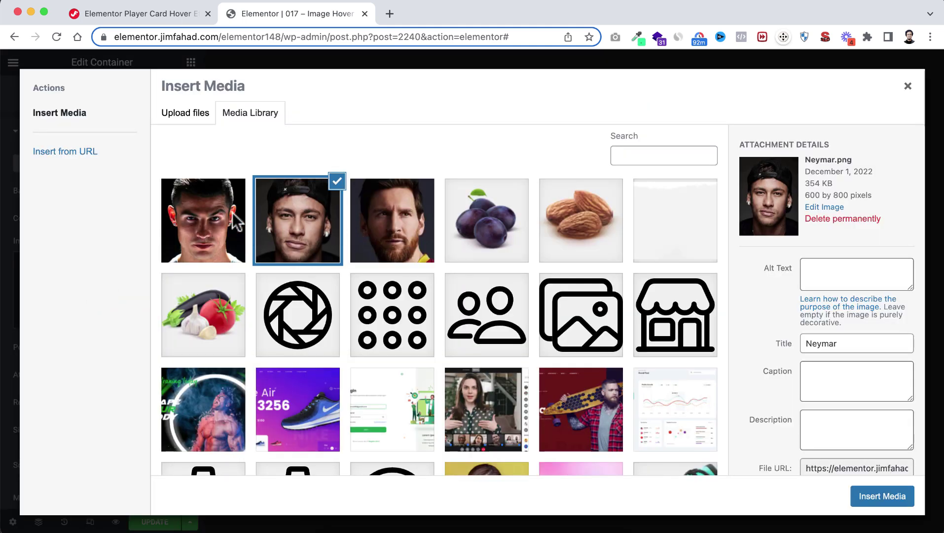
pyautogui.click(233, 215)
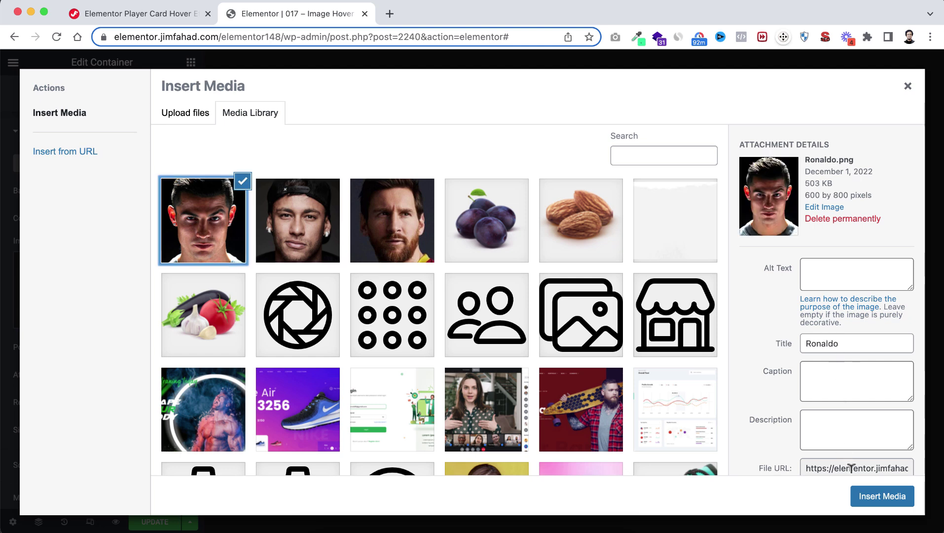
pyautogui.click(869, 494)
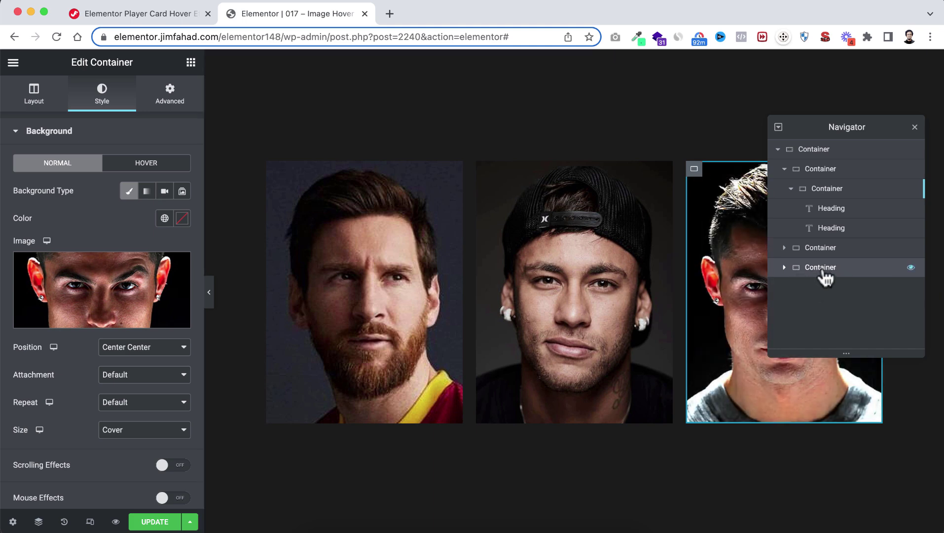
# Step: Change the third card's name heading to "Ronaldo" and its subtitle heading to "Forward, Portugal"
pyautogui.click(784, 267)
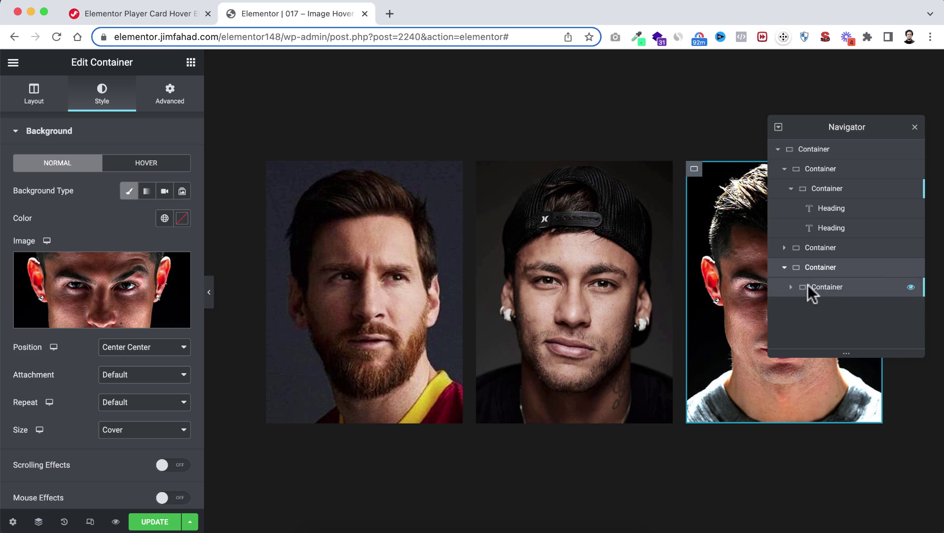
pyautogui.click(791, 287)
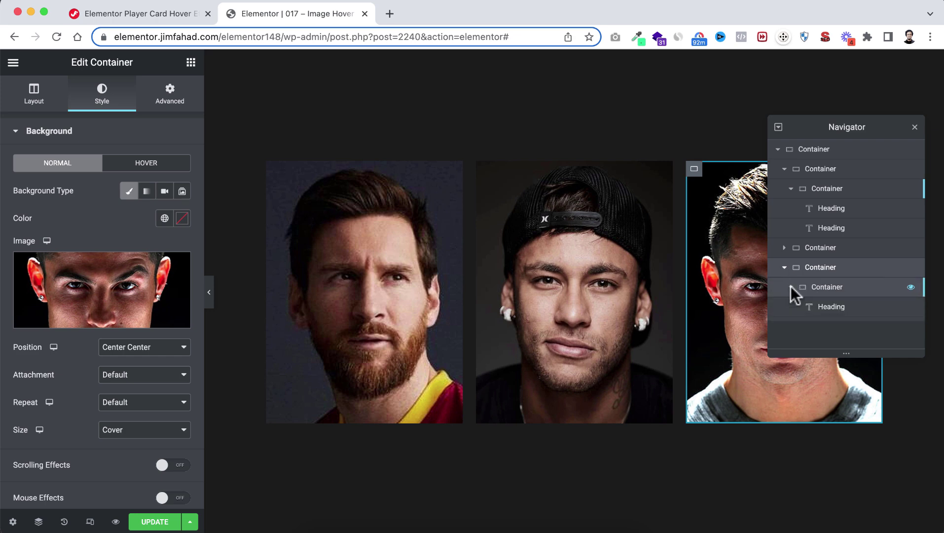
pyautogui.click(832, 306)
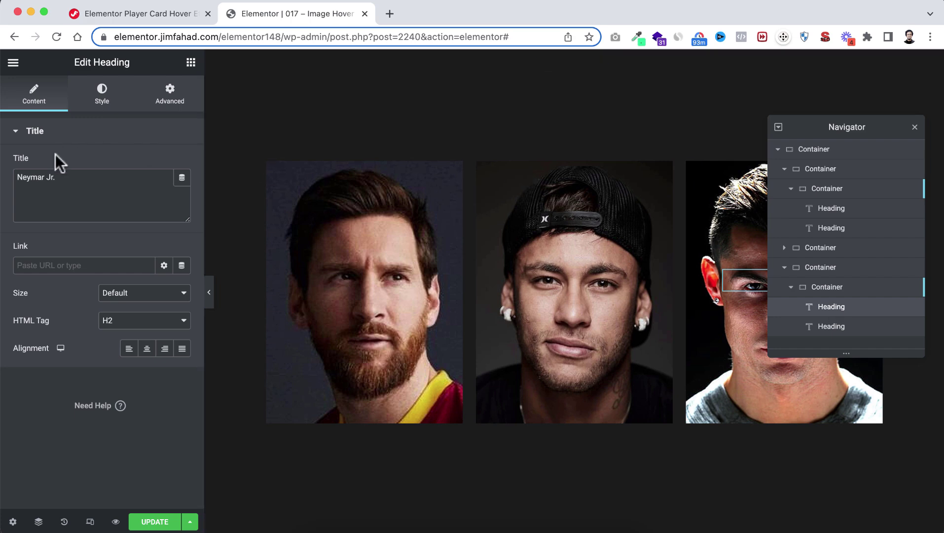
pyautogui.write('Ronaldo')
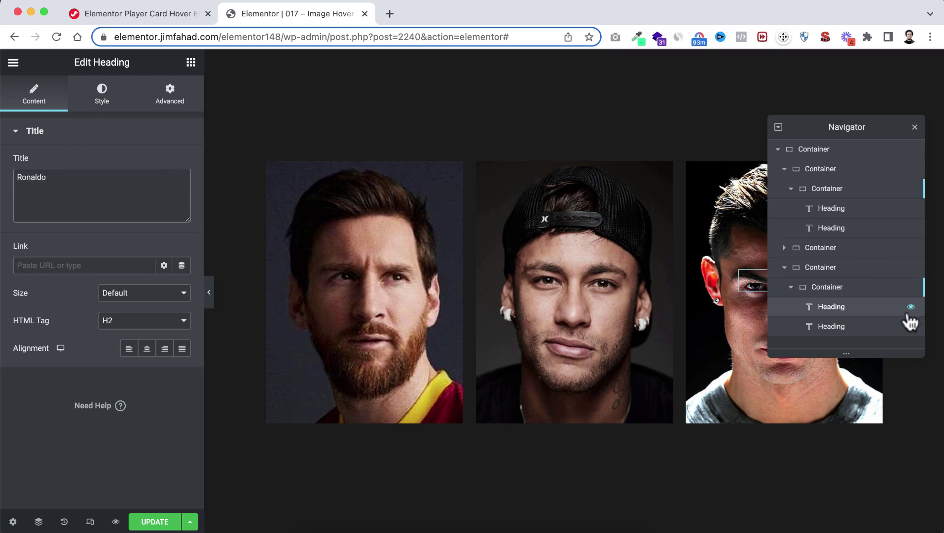
pyautogui.click(849, 325)
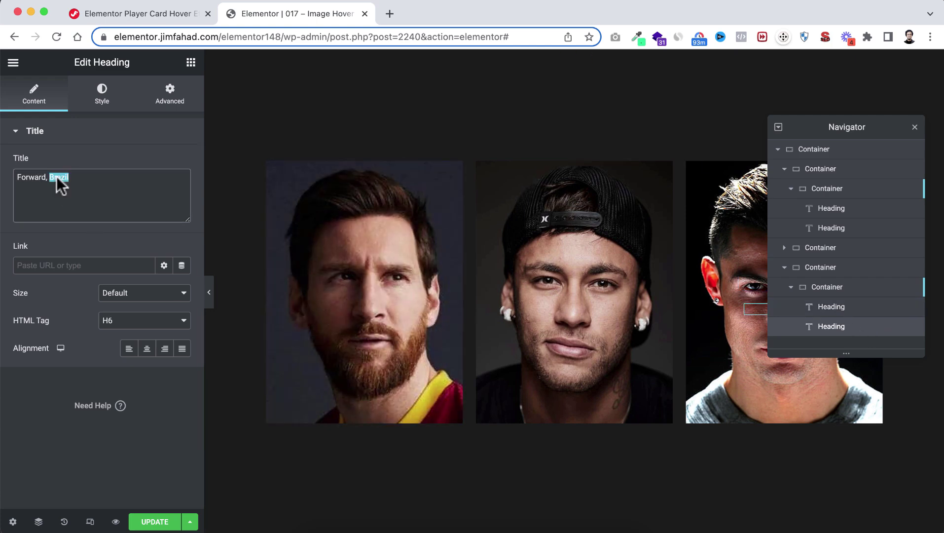
pyautogui.write('Portug')
pyautogui.click(915, 127)
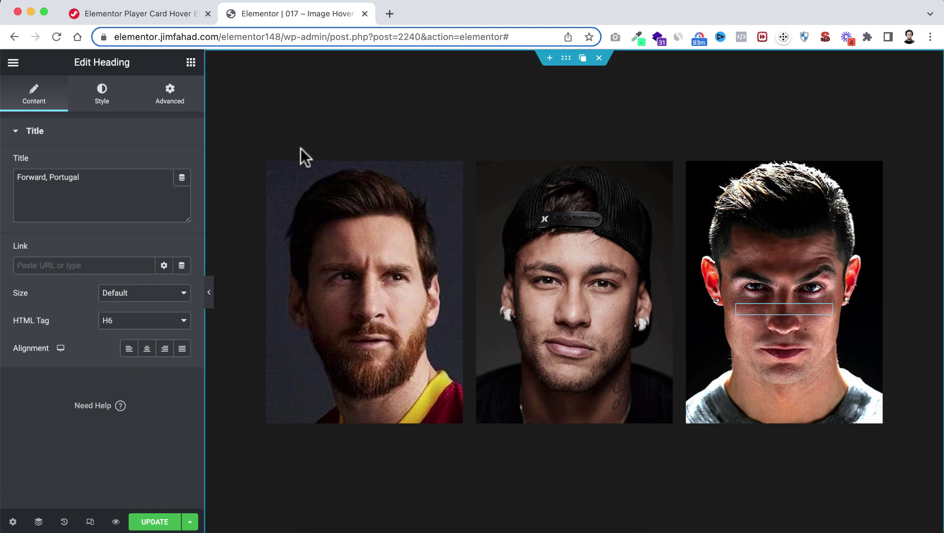
# Step: Preview the hover effect of all three player cards on the full-width canvas
pyautogui.click(209, 292)
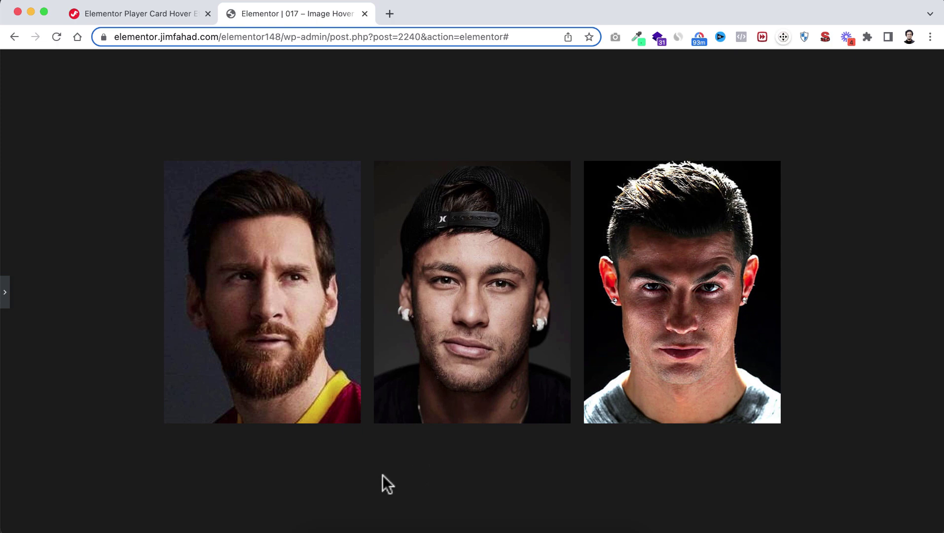
pyautogui.moveTo(490, 314)
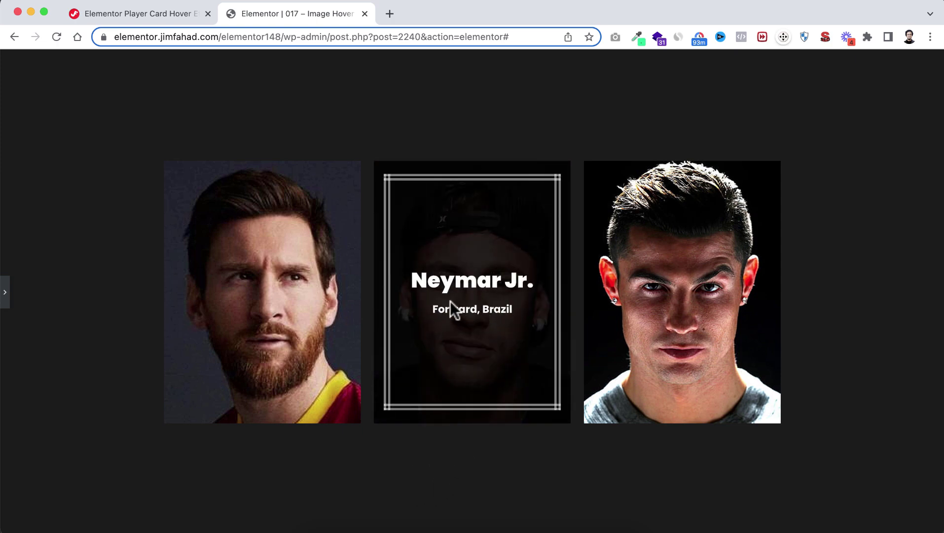
pyautogui.moveTo(283, 306)
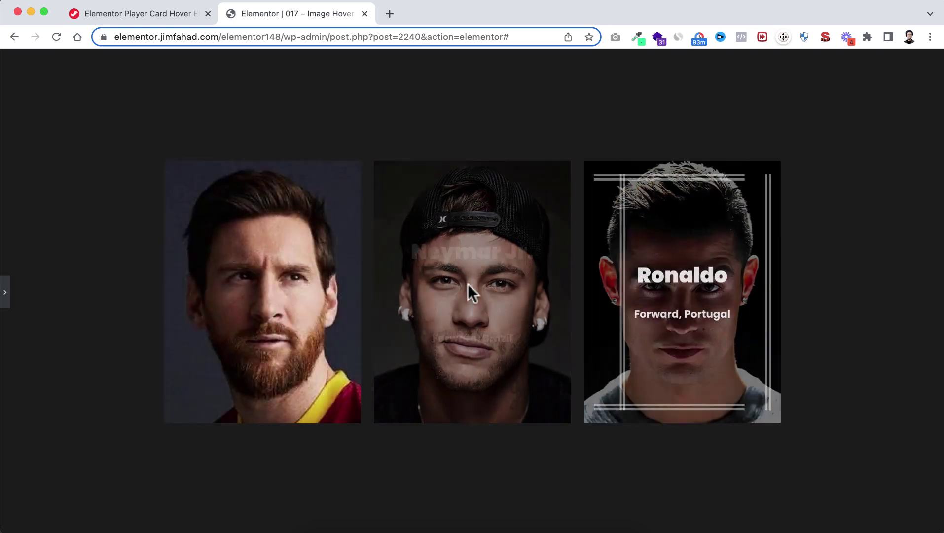
pyautogui.moveTo(464, 285)
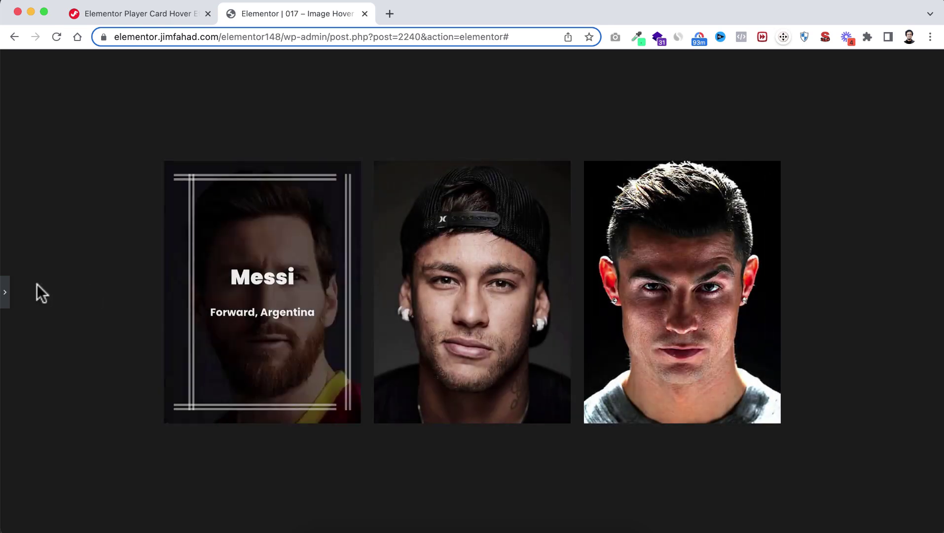
pyautogui.click(5, 293)
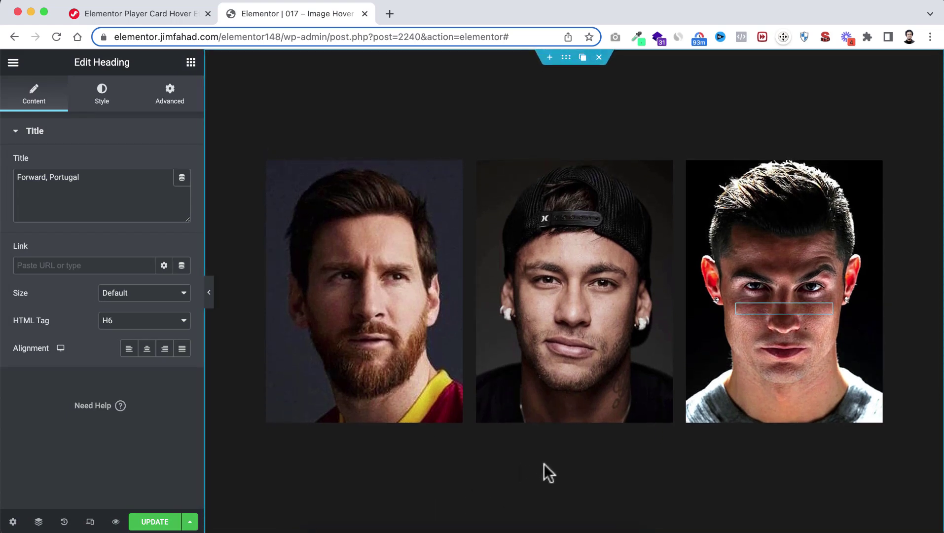
# Step: Check the three cards and their hover effect in the tablet and mobile responsive previews
pyautogui.click(90, 521)
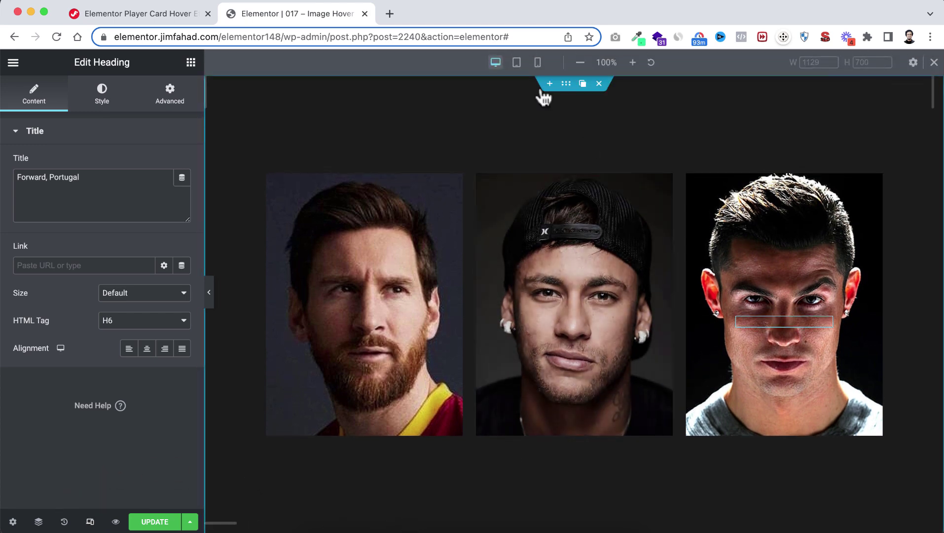
pyautogui.click(516, 64)
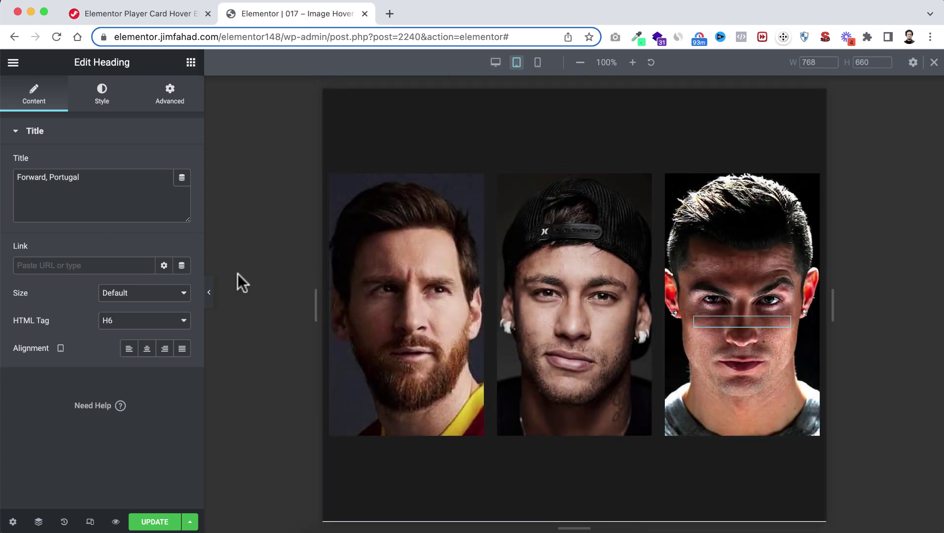
pyautogui.click(209, 292)
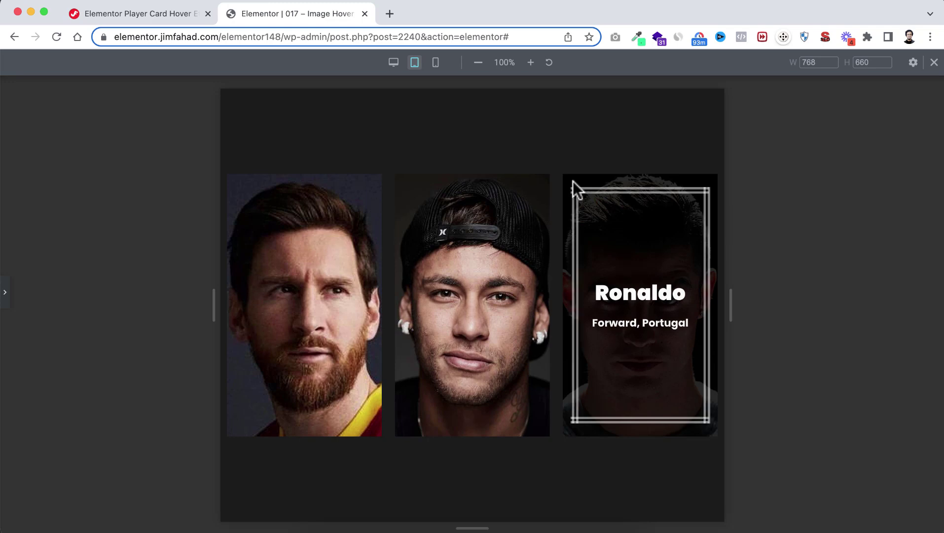
pyautogui.click(436, 63)
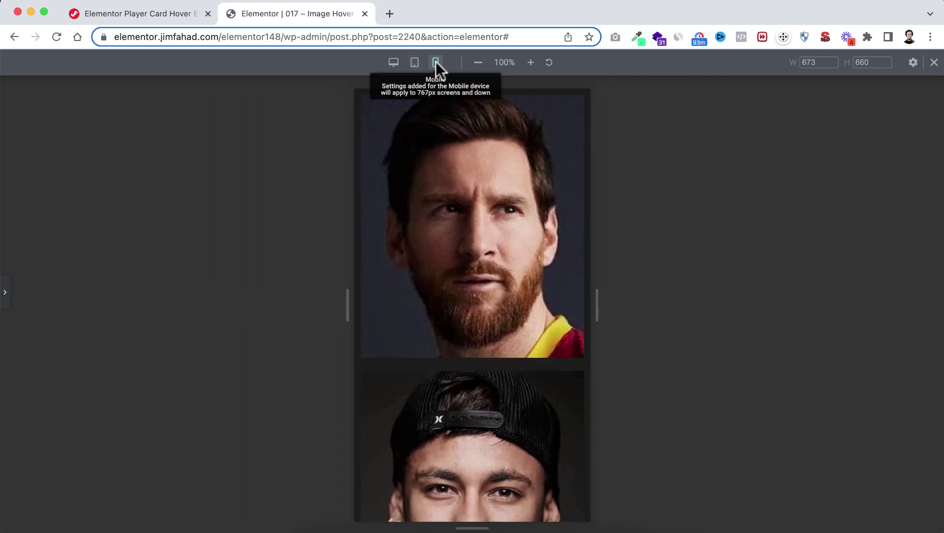
pyautogui.scroll(-10, 484, 194)
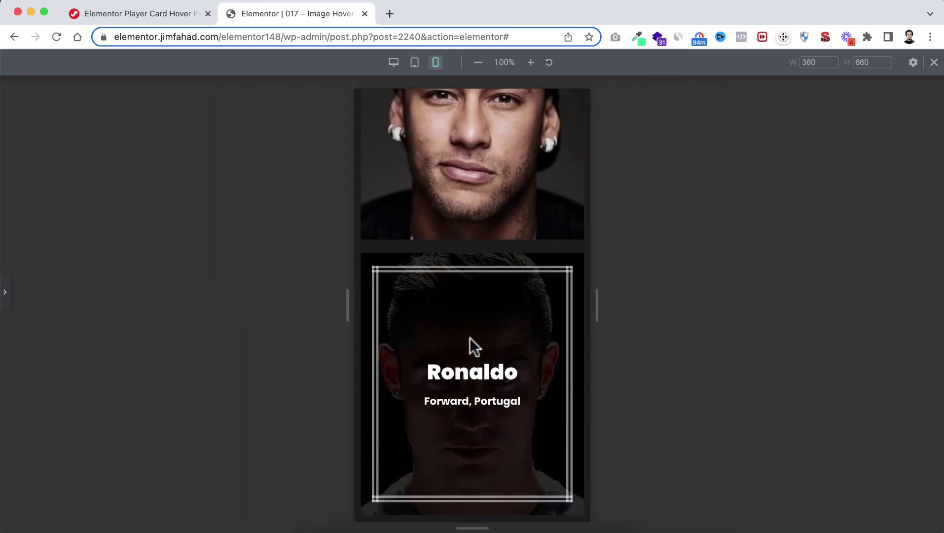
pyautogui.scroll(8, 470, 337)
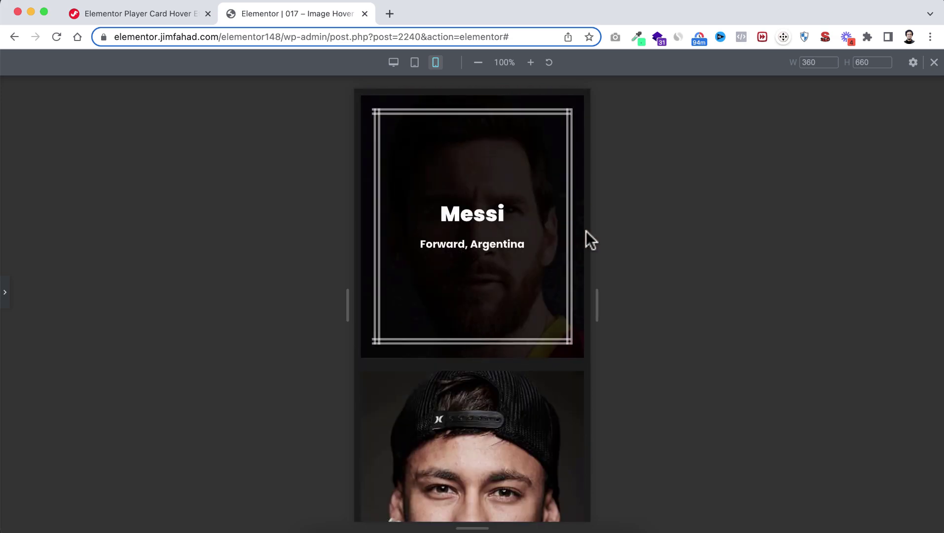
pyautogui.click(933, 63)
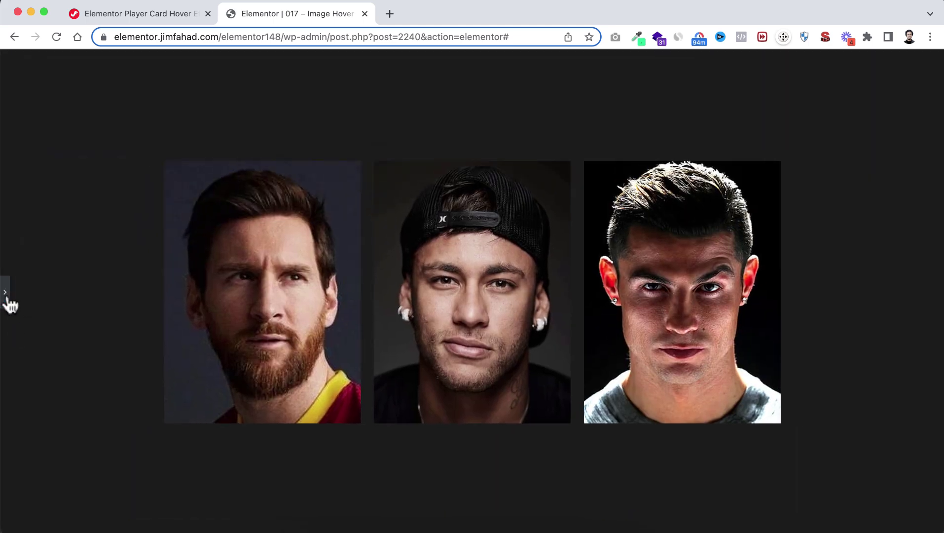
# Step: Save the changes to the page and show the three cards on the full-width canvas
pyautogui.click(5, 292)
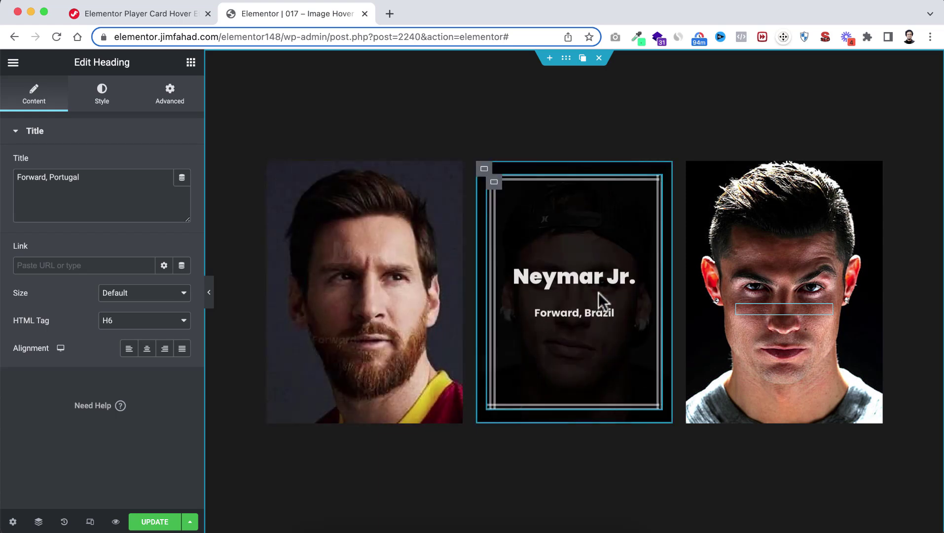
pyautogui.click(147, 522)
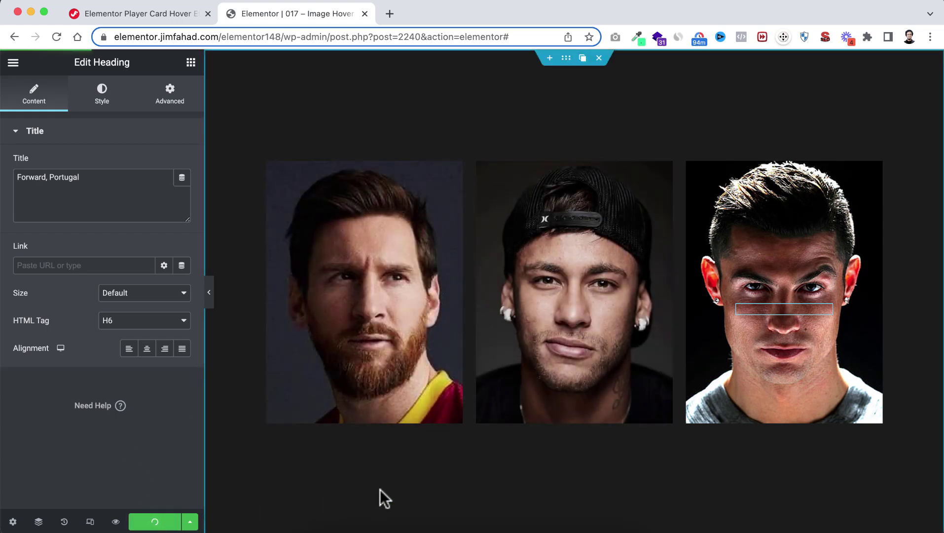
pyautogui.click(209, 292)
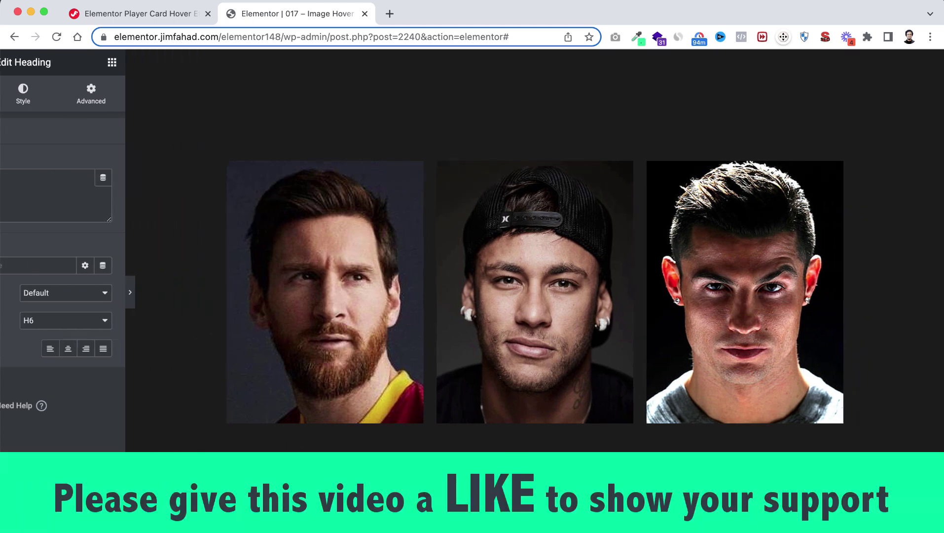